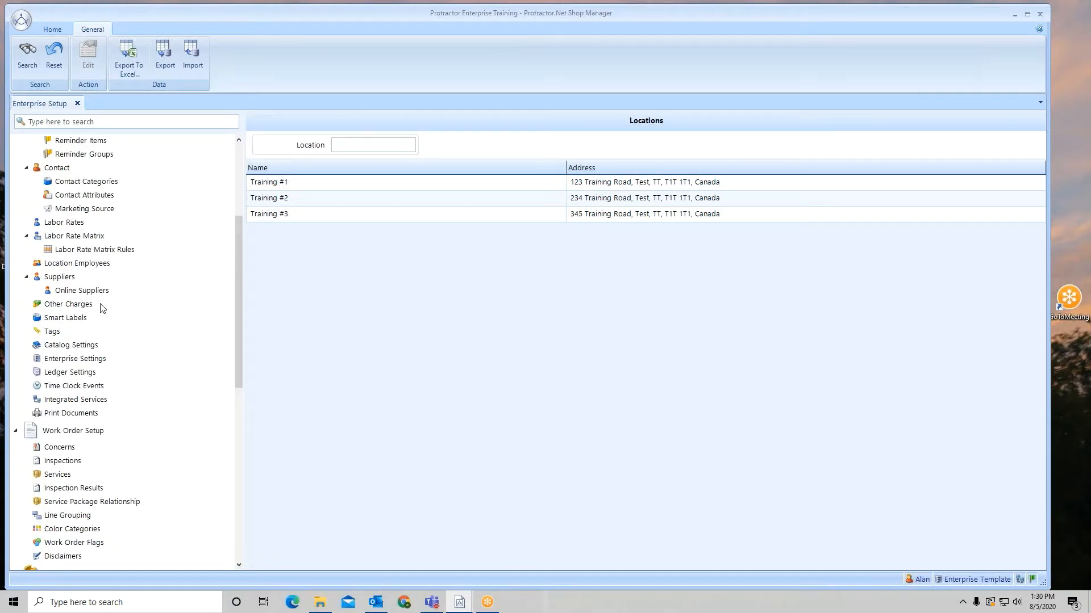
Add a new entry to the enterprise Other Charges with code O and type Other Charge
click(68, 305)
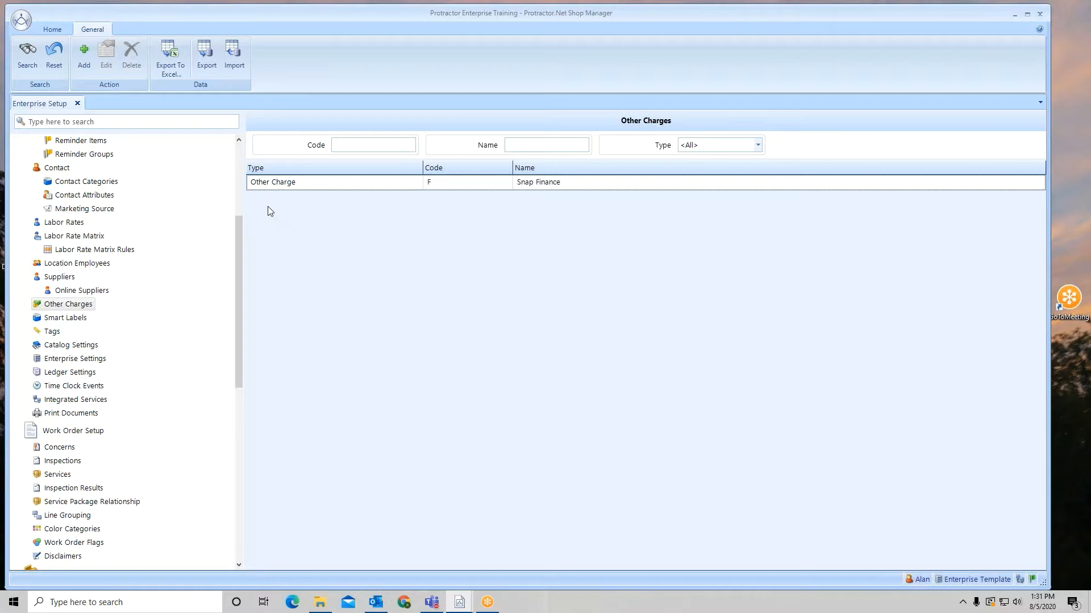
click(86, 50)
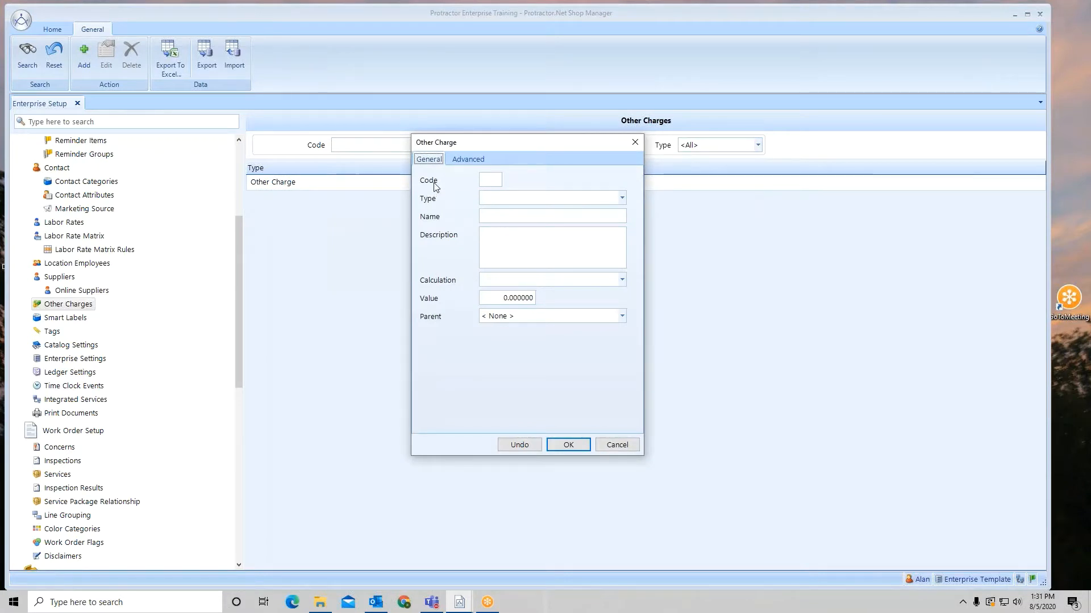
drag(499, 144, 575, 153)
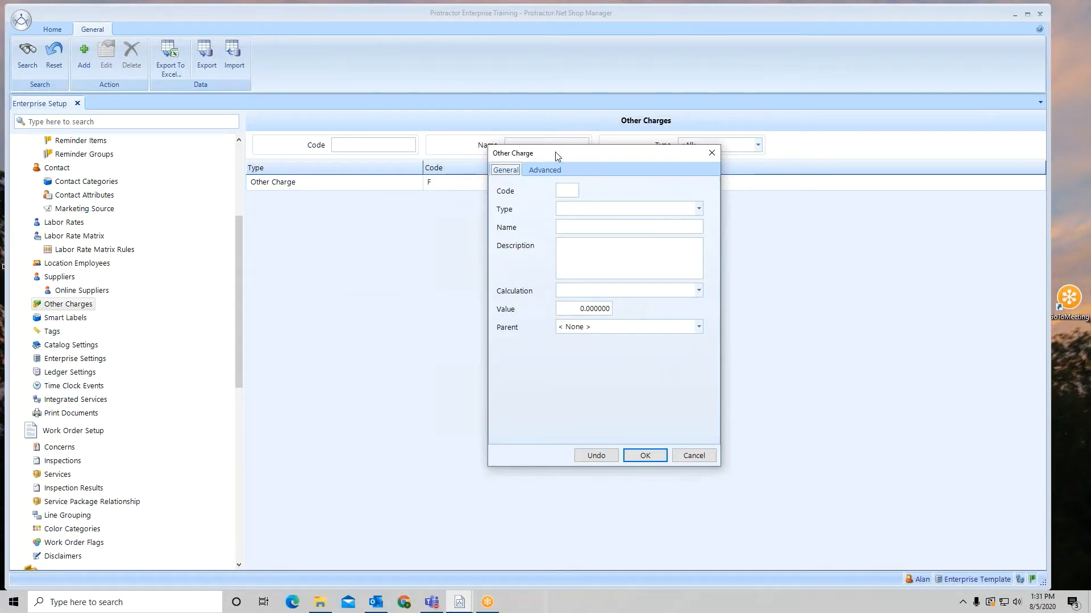
click(563, 194)
text(O)
click(698, 208)
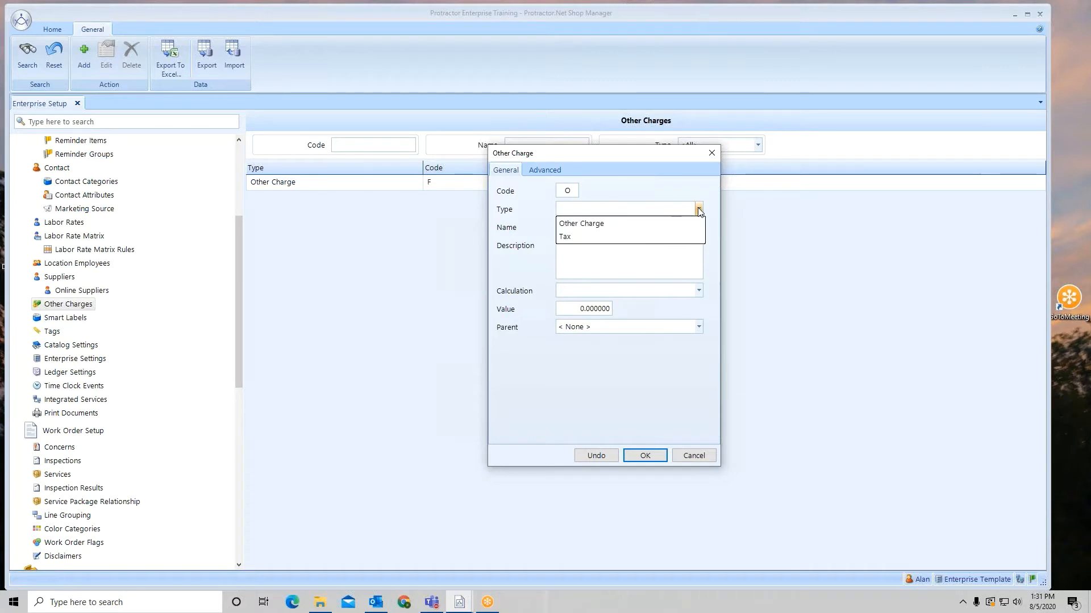
click(602, 224)
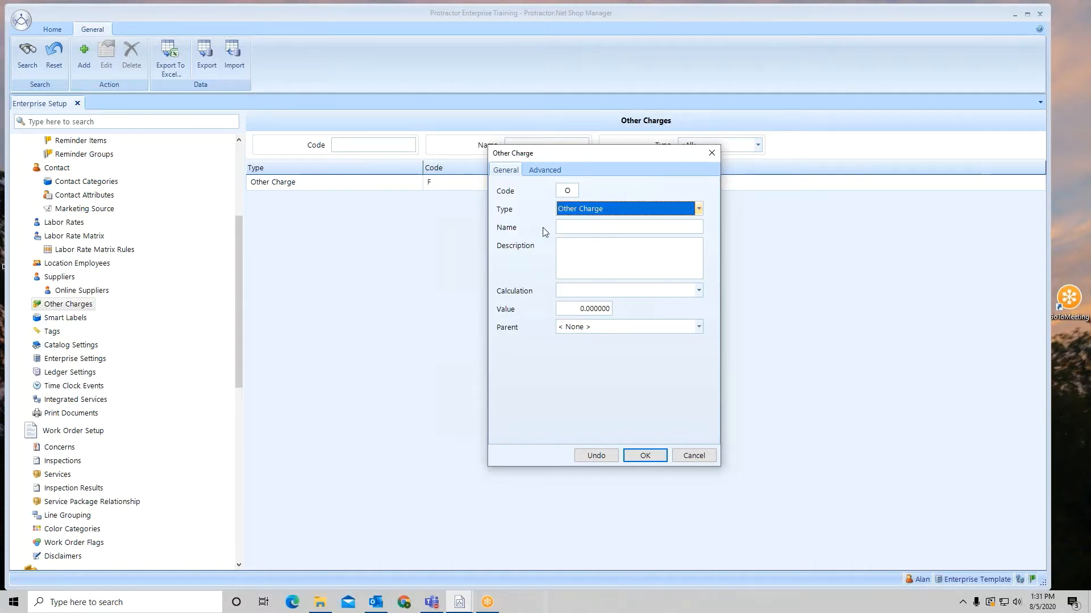
Name the charge "Oil Filter Disposal" and describe it as "disposal charge for oil filters"
click(576, 227)
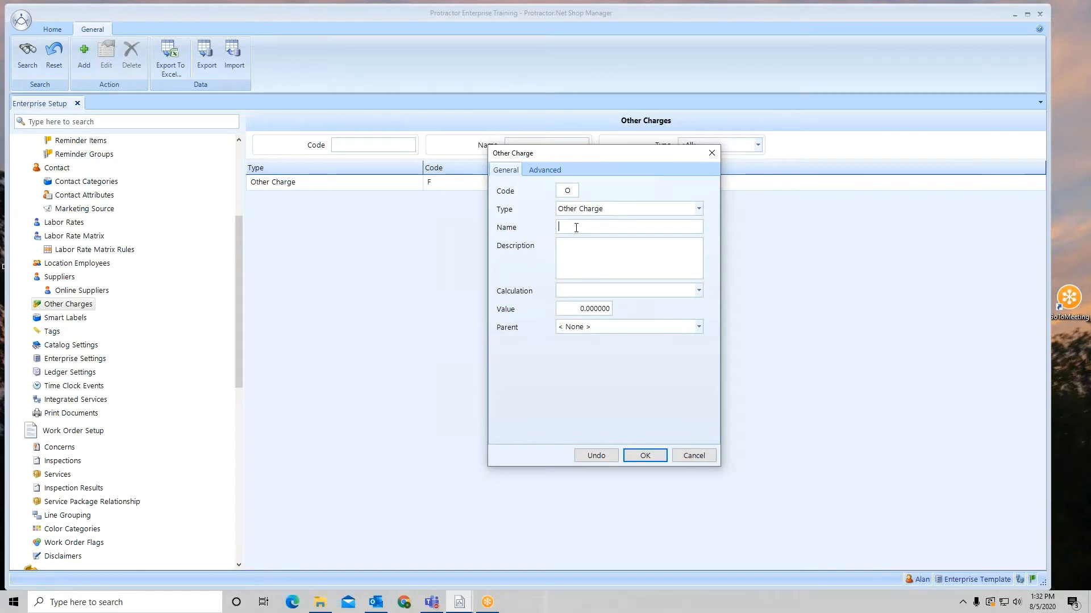
text(Ot)
text(l)
text( F)
text(ilter D)
text(ispo)
text(sal)
click(582, 245)
text(disposal charge )
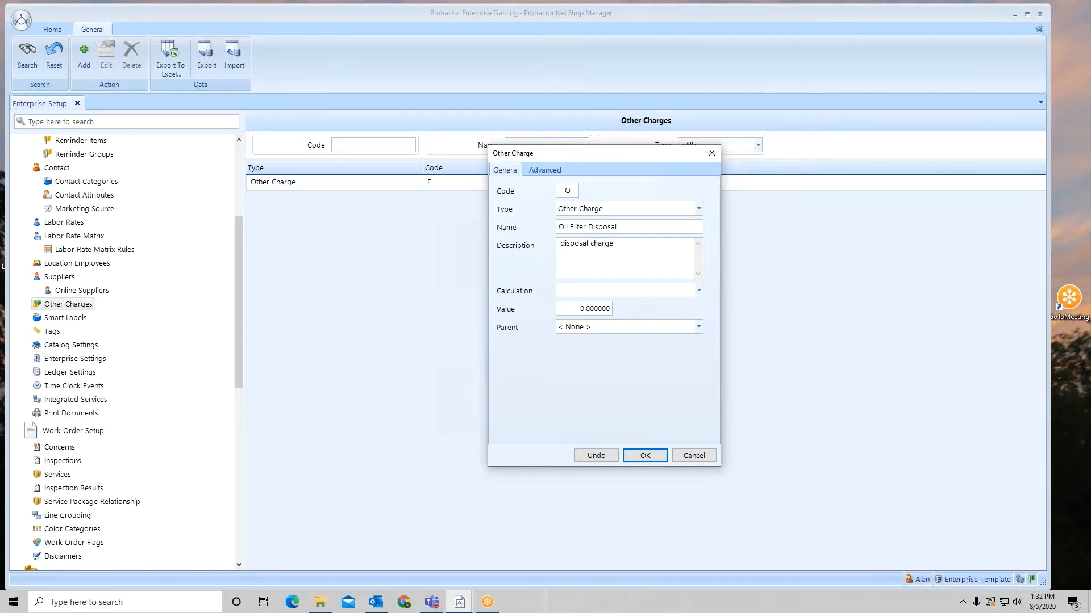
text(for oil filters)
Set the charge's calculation to Fixed Amount Per Item with a value of $2.00 and no parent
click(699, 291)
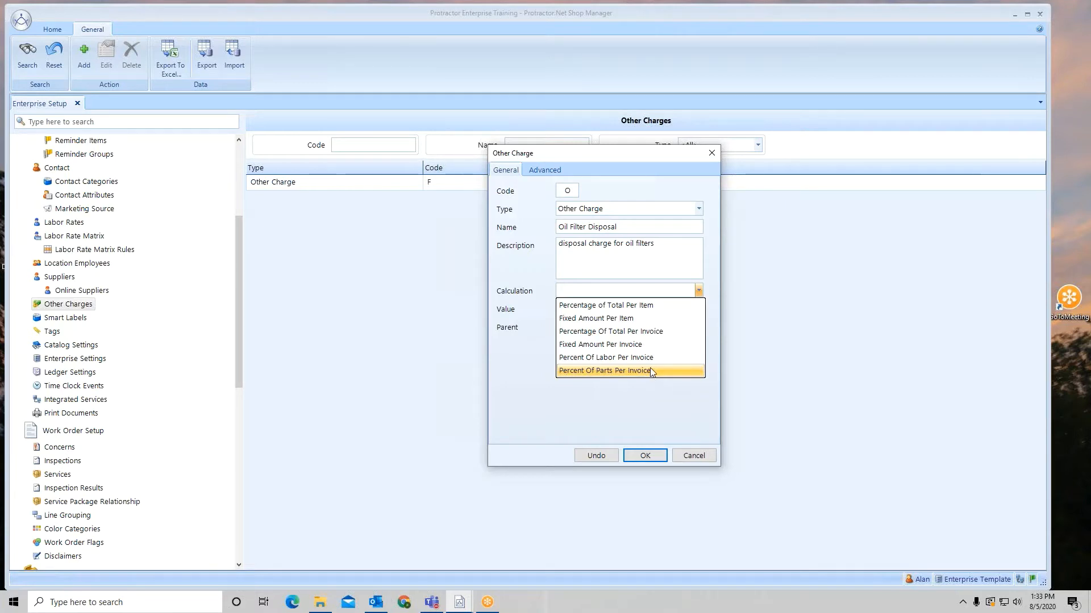
click(634, 321)
click(586, 312)
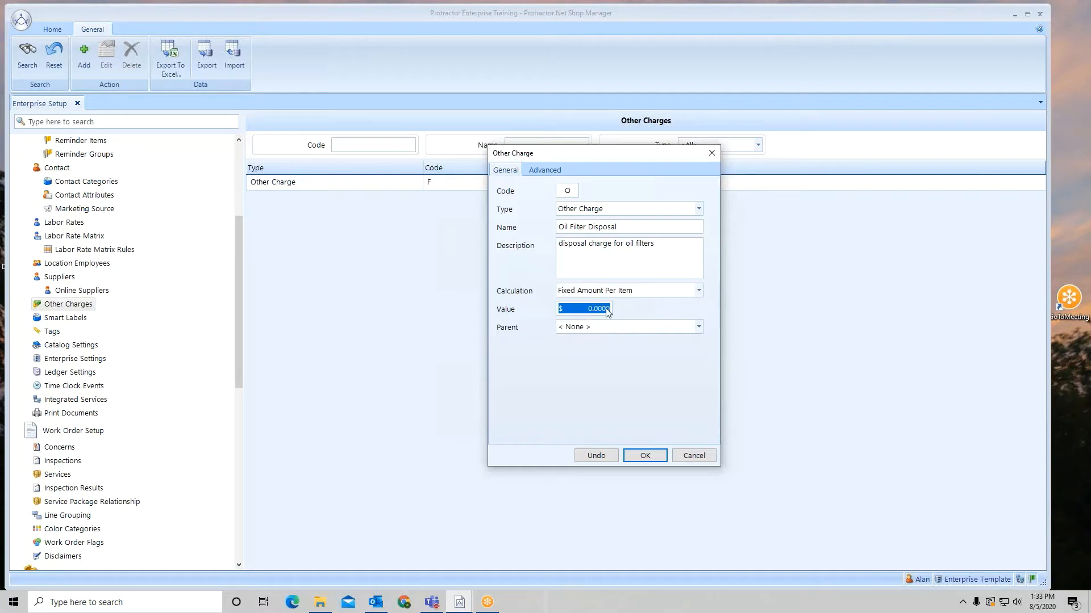
text(2.00)
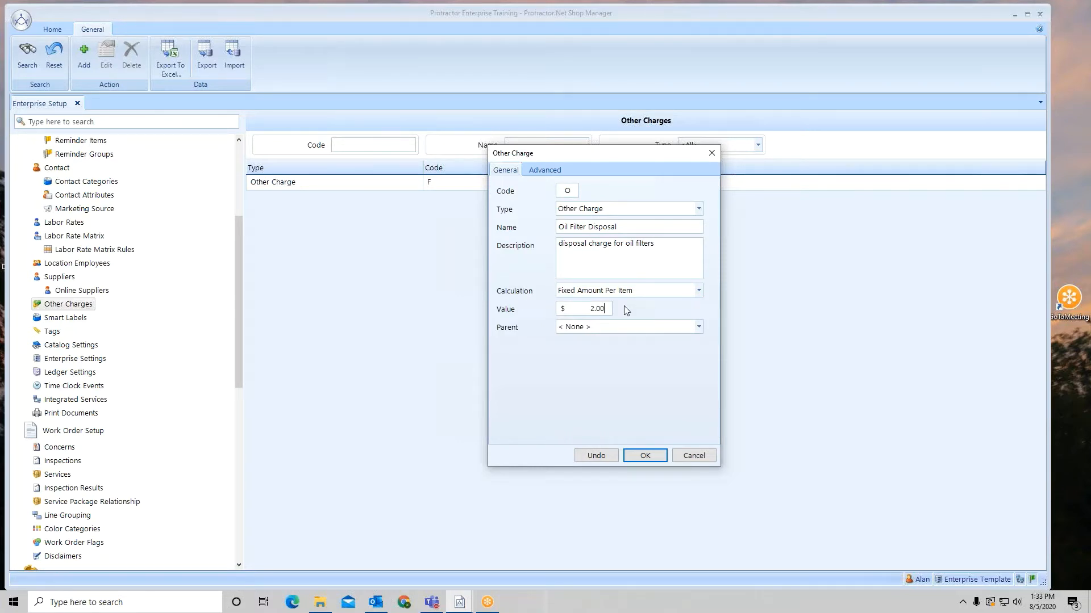
click(698, 327)
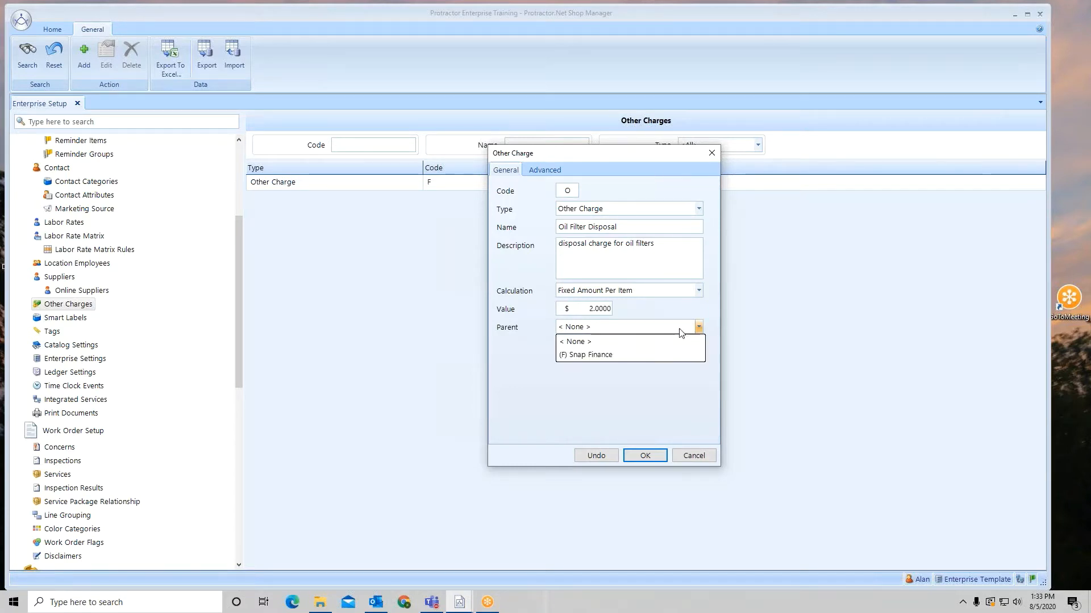
click(608, 345)
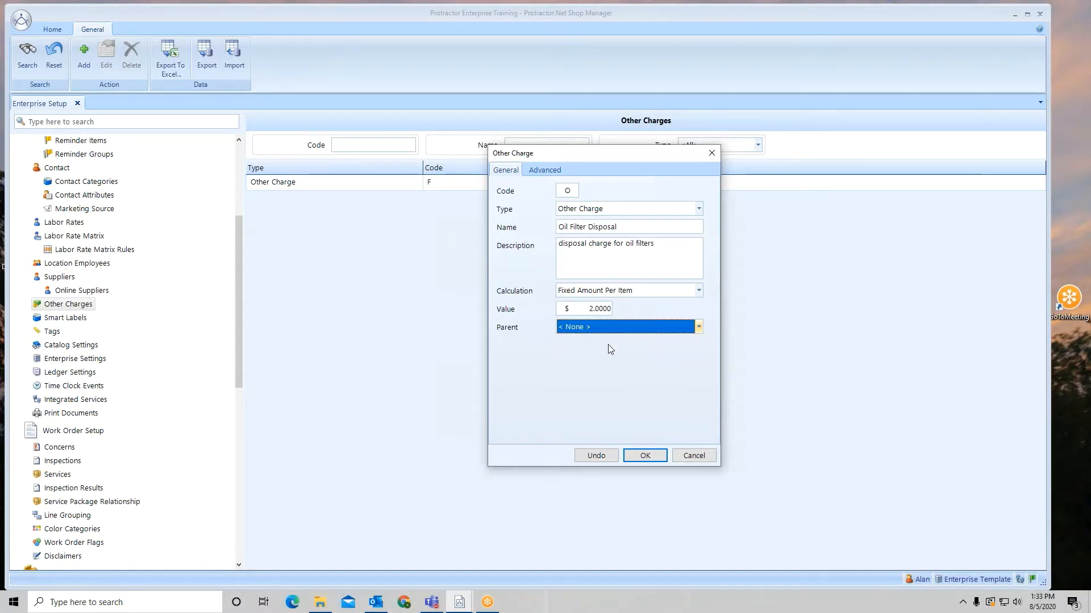
Review the charge's calculation choices, advanced conditions and tax options, and save the new charge
click(537, 172)
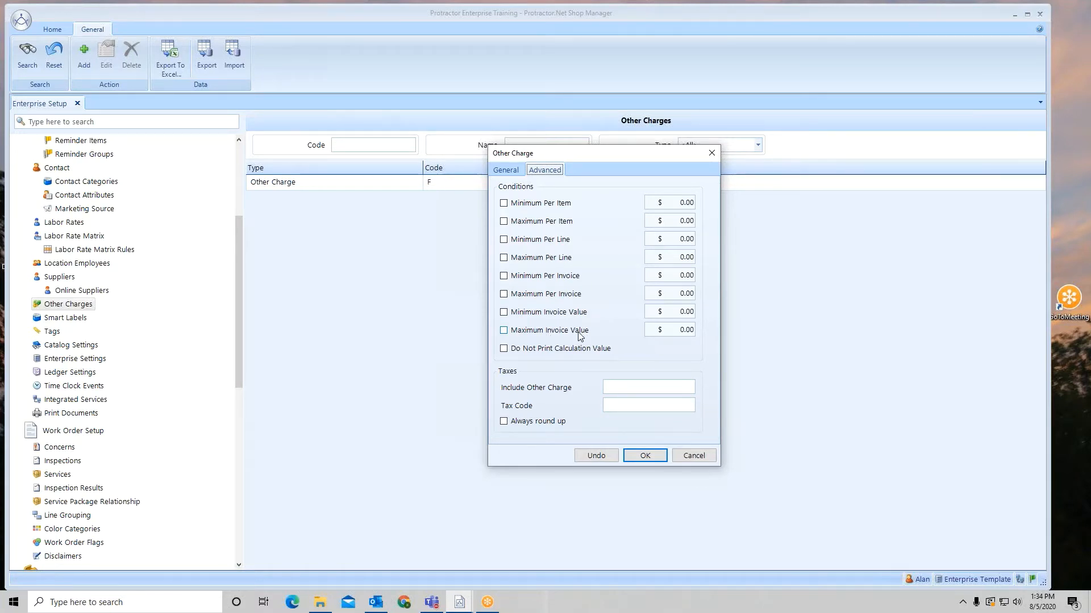
click(508, 173)
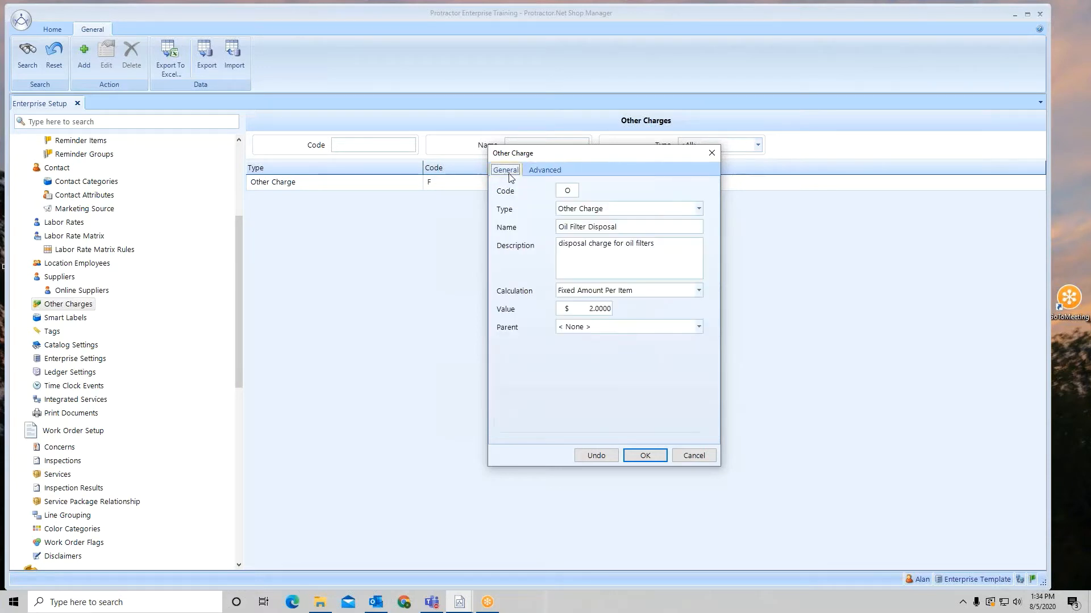
click(699, 290)
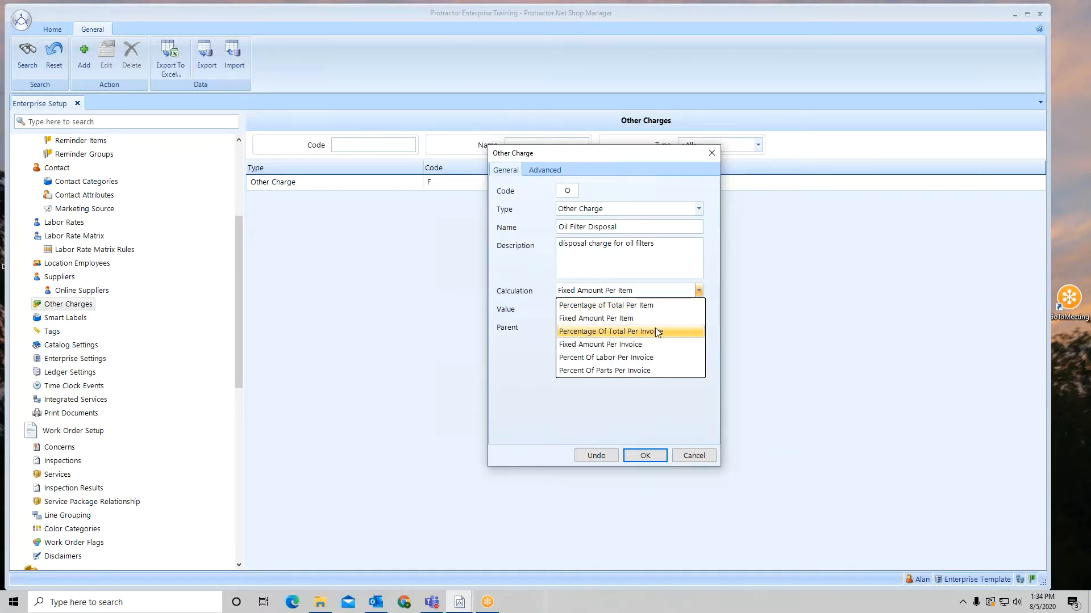
click(536, 169)
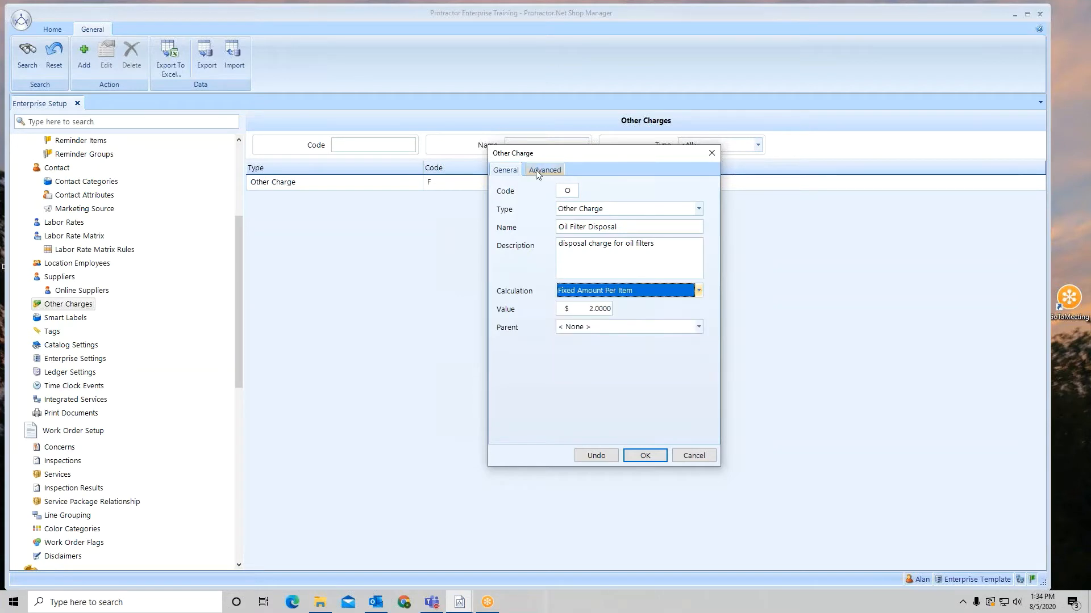
click(536, 170)
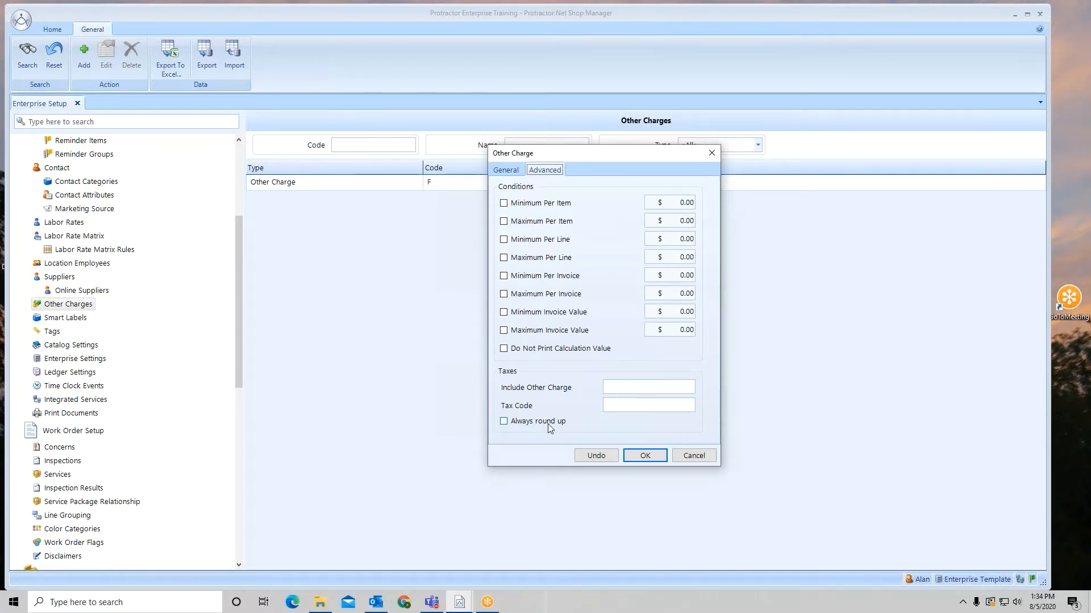
click(508, 173)
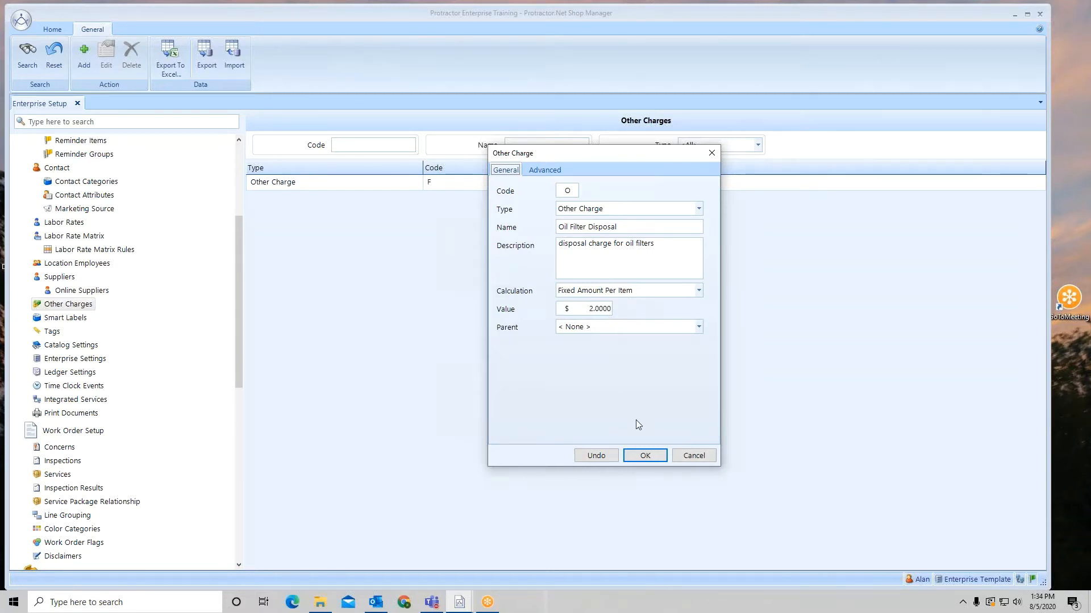
click(645, 456)
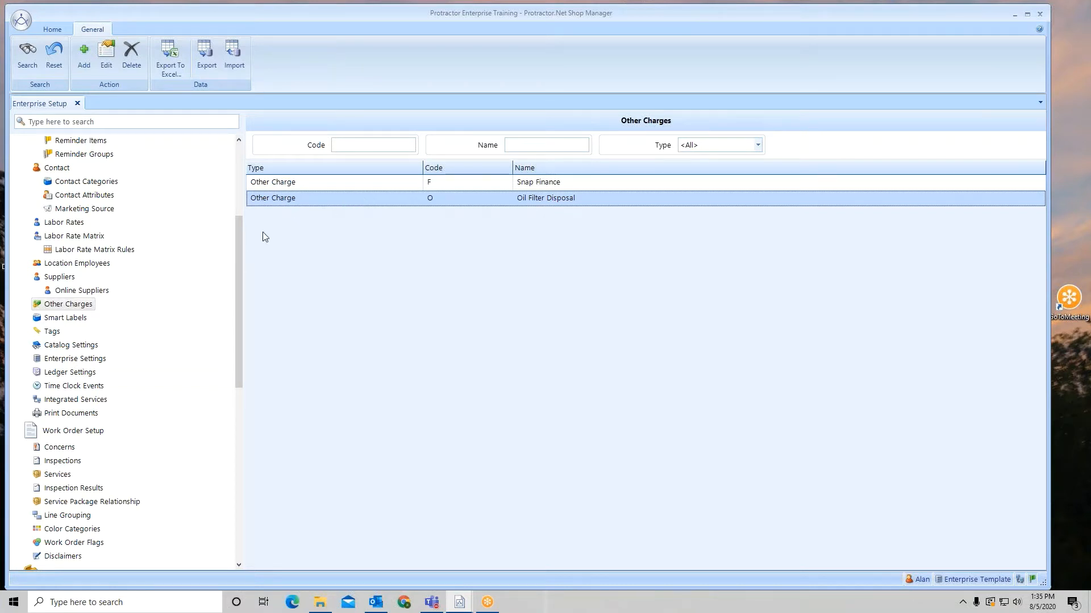
Edit the Training #2 location so that the Oil Filter Disposal charge is downloaded to it
drag(240, 251, 233, 185)
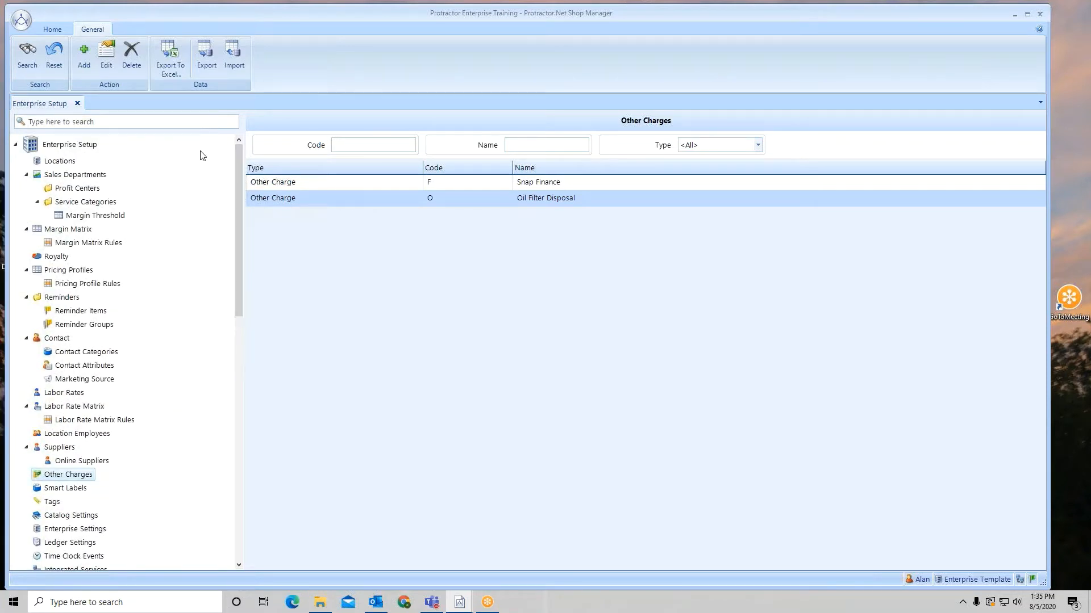
click(62, 162)
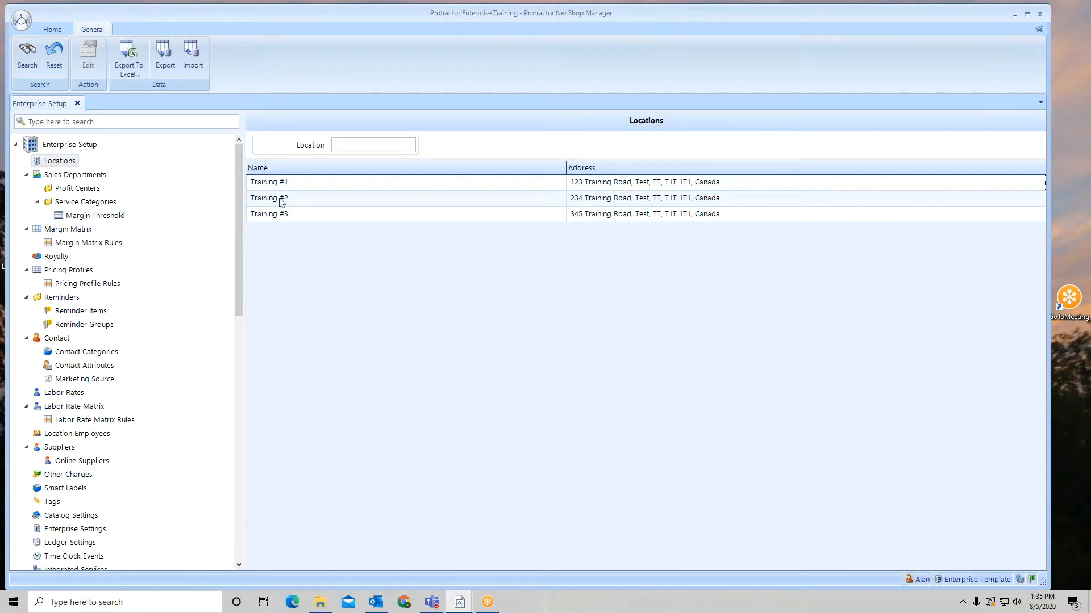
click(308, 200)
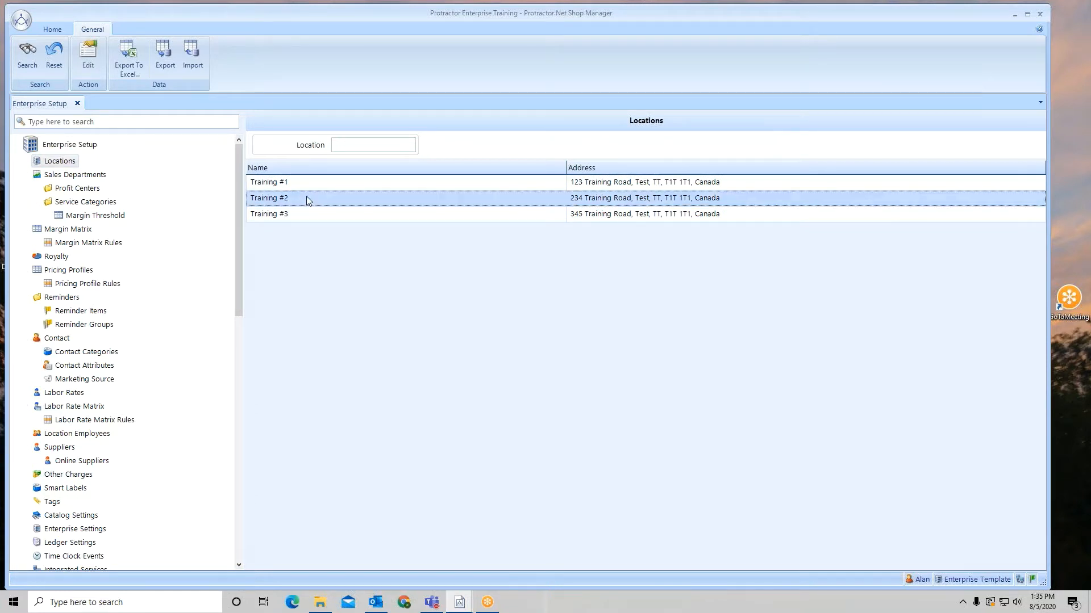
right_click(307, 198)
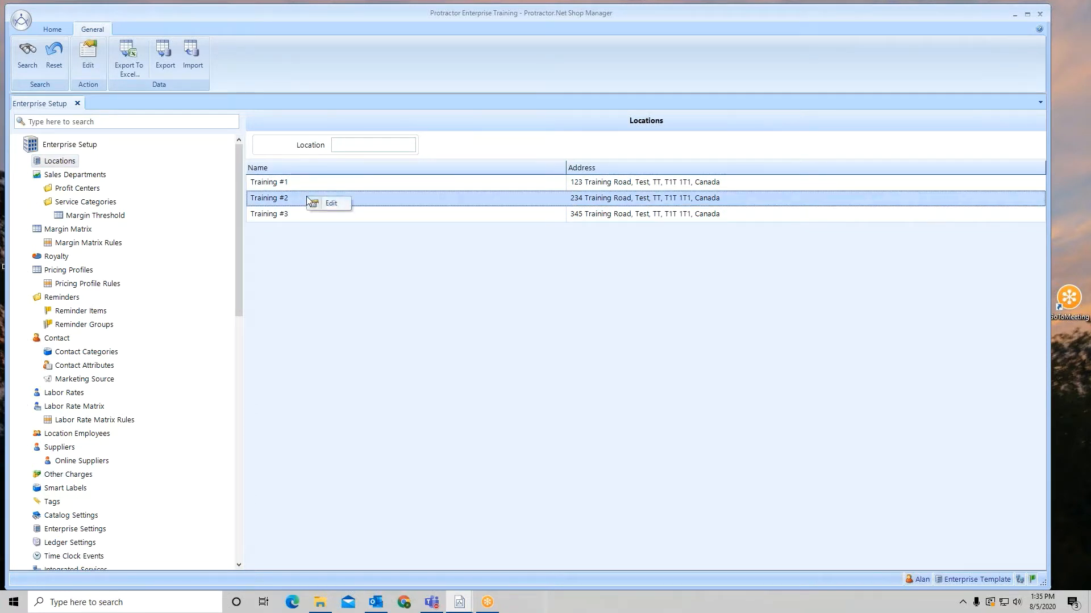
click(330, 205)
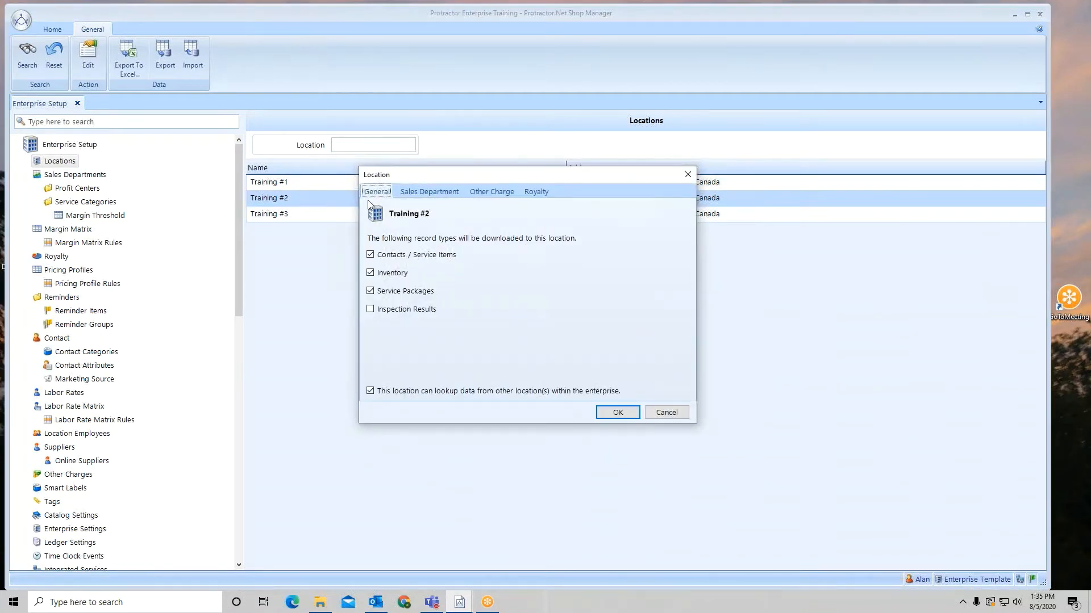
click(488, 194)
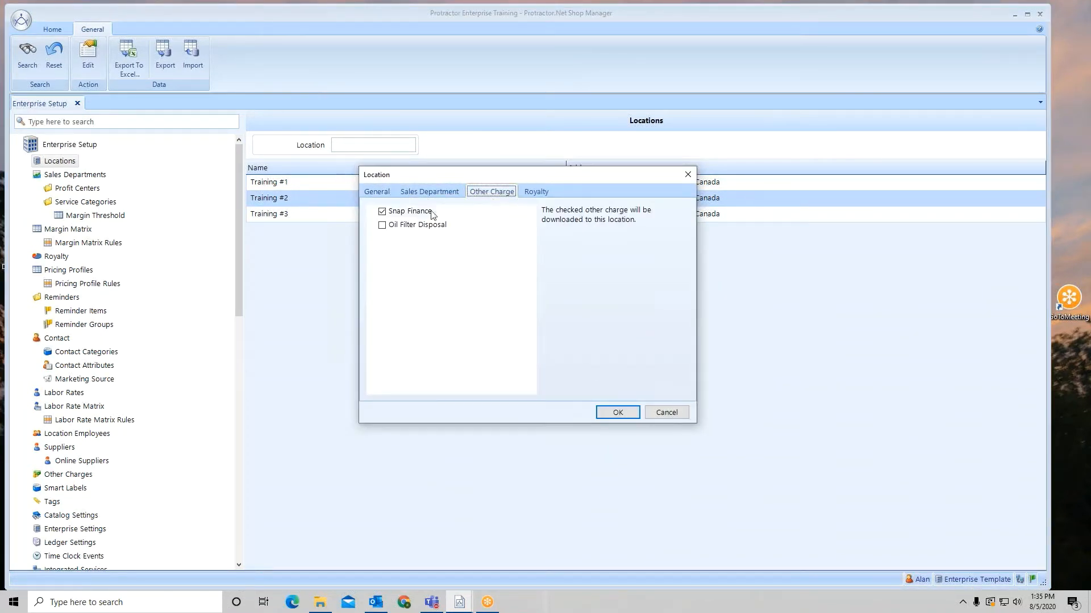
click(382, 227)
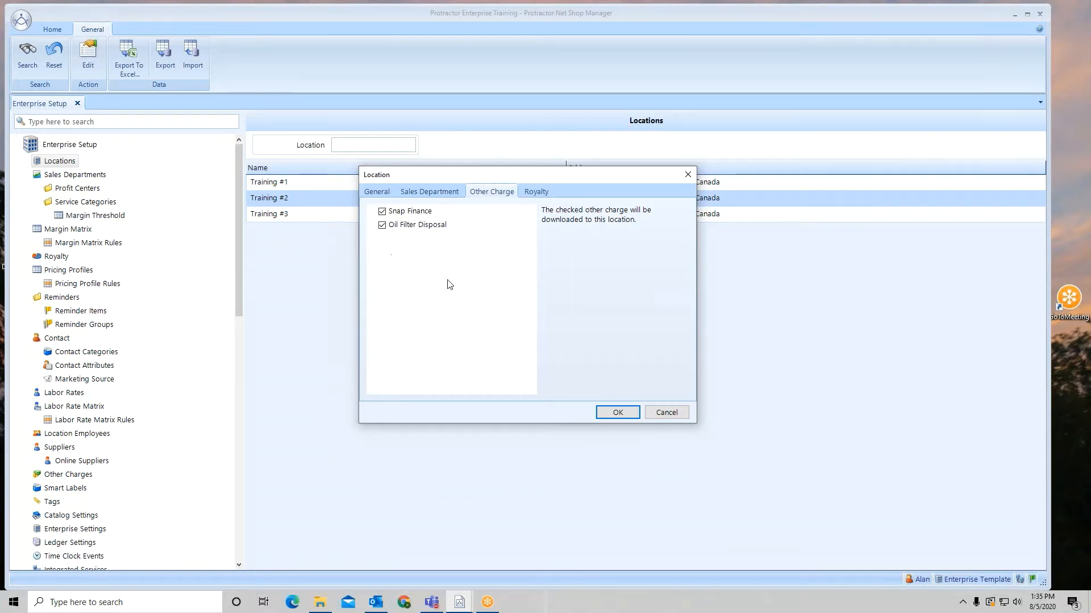
click(617, 413)
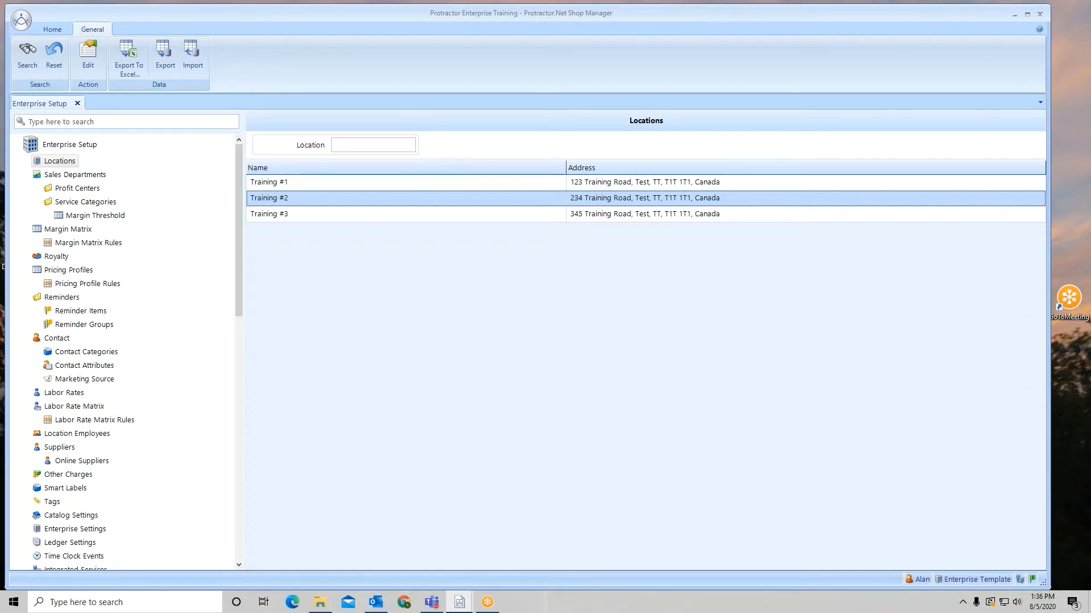
Examine the downloaded Oil Filter Disposal charge's details in the Training #2 location's Other Charges, and close them
click(1079, 221)
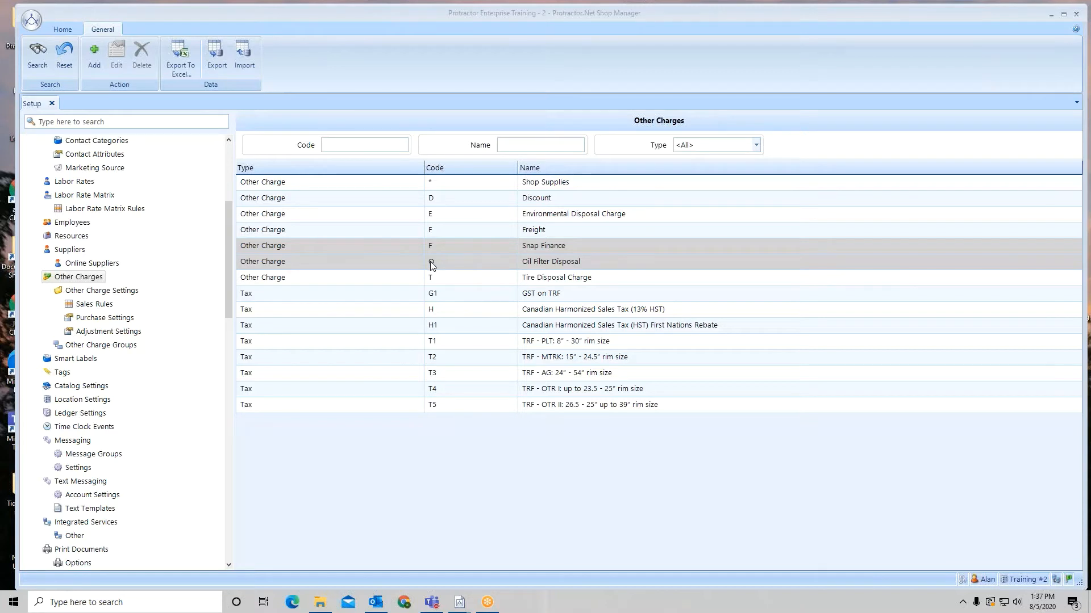
click(536, 262)
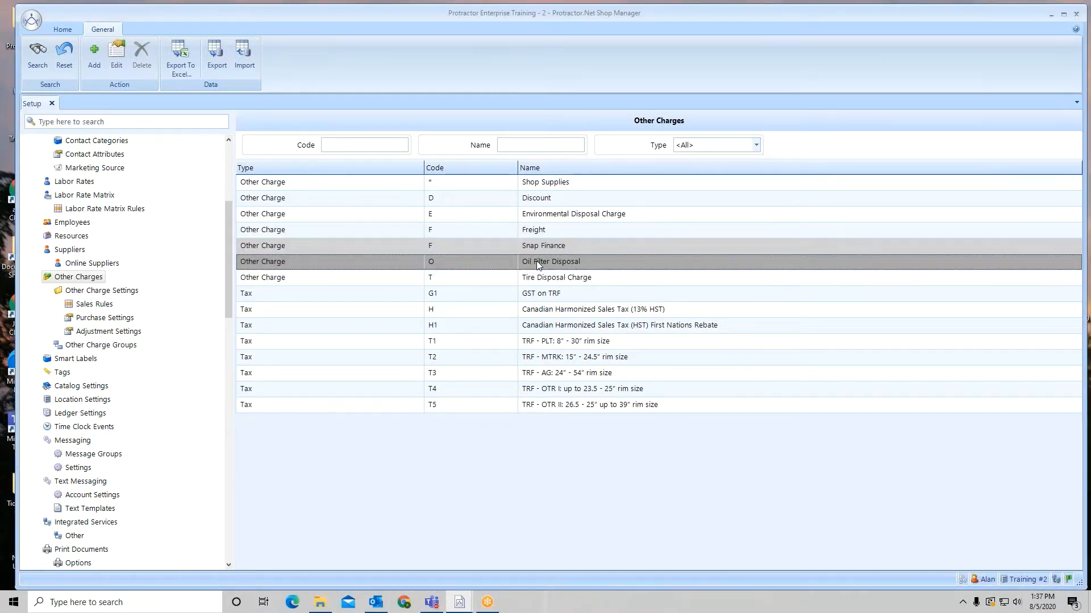
right_click(537, 262)
click(560, 283)
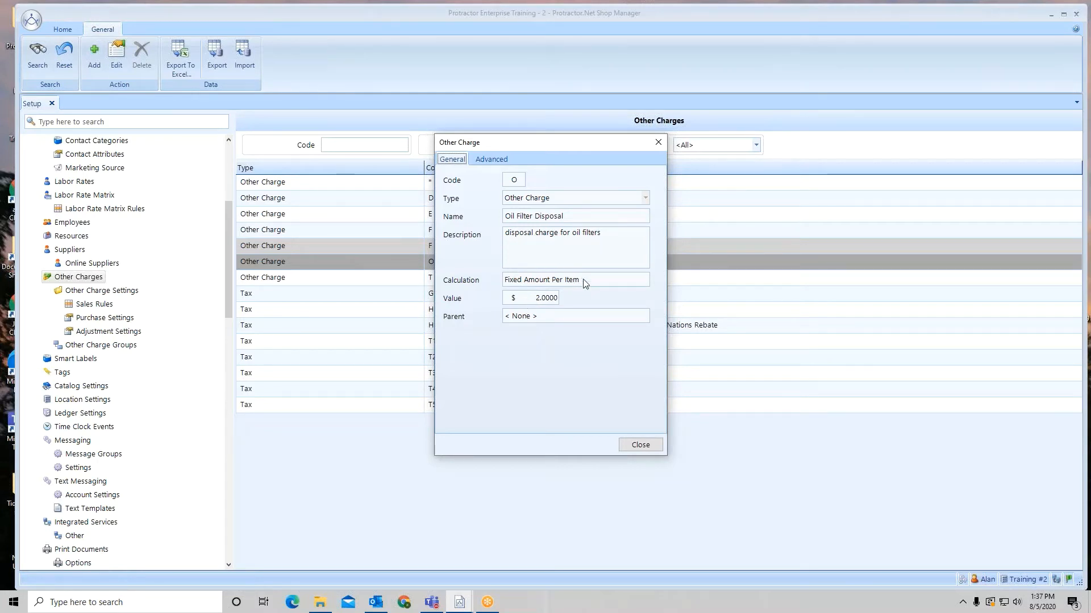
click(639, 445)
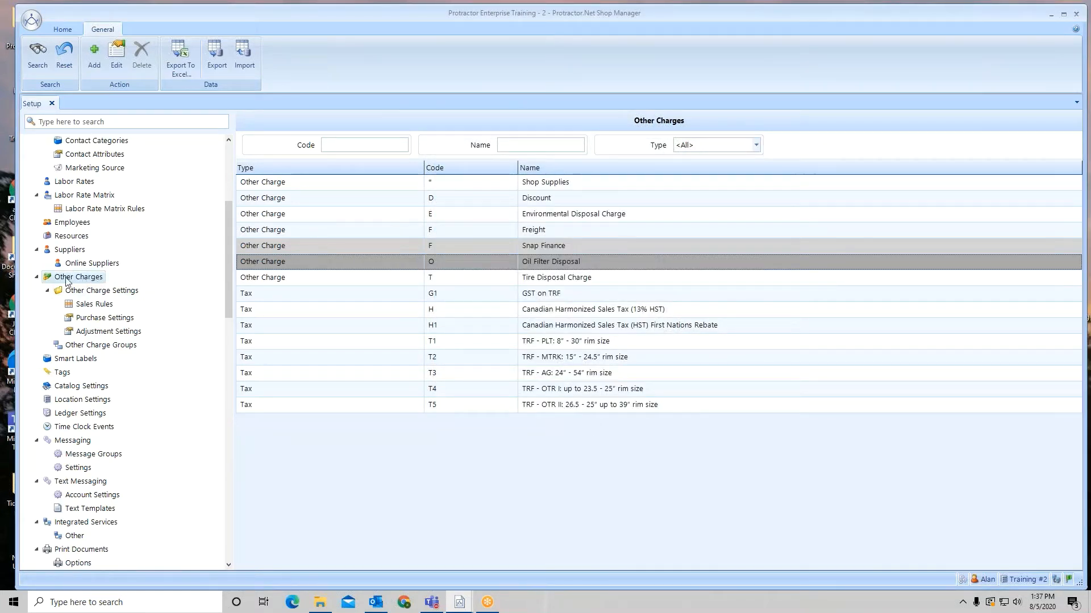
Show the sales rules for the (O) Oil Filter Disposal charge in the Training #2 location
click(85, 307)
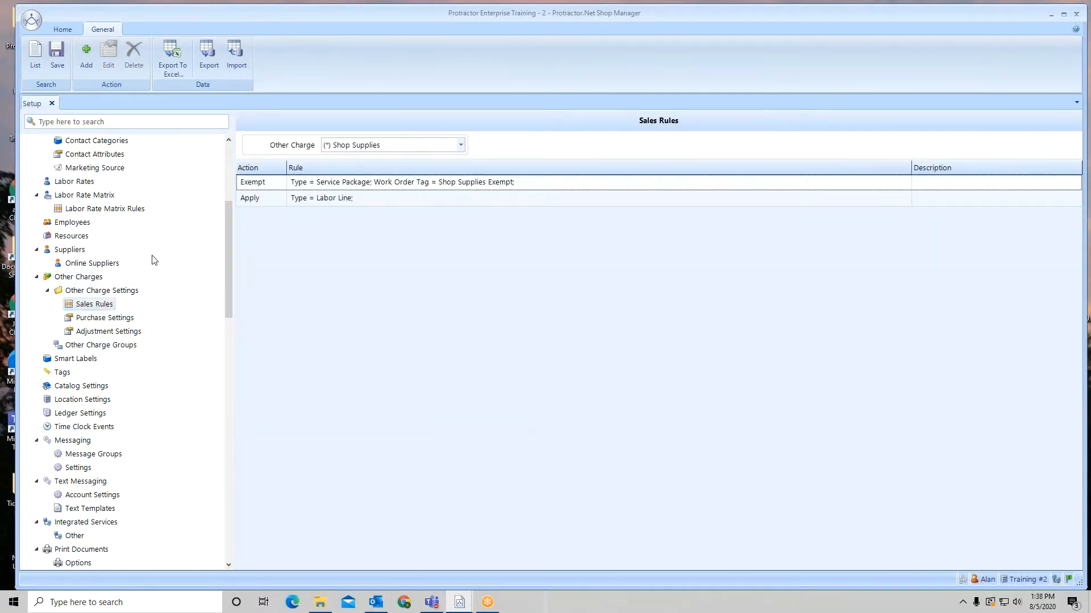
click(461, 145)
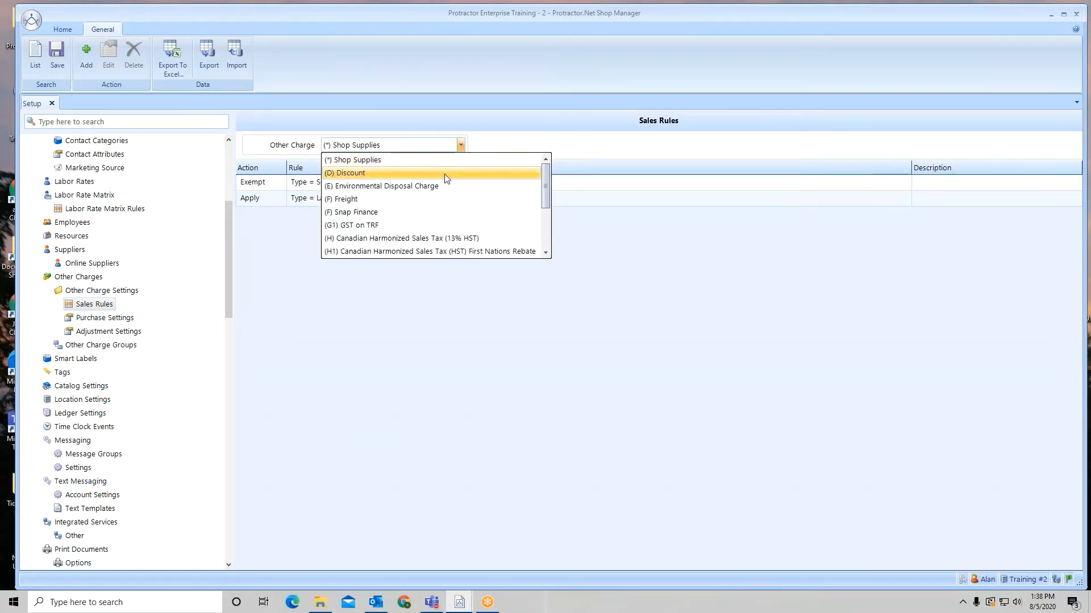
scroll(445, 177, down, 1)
scroll(445, 178, down, 2)
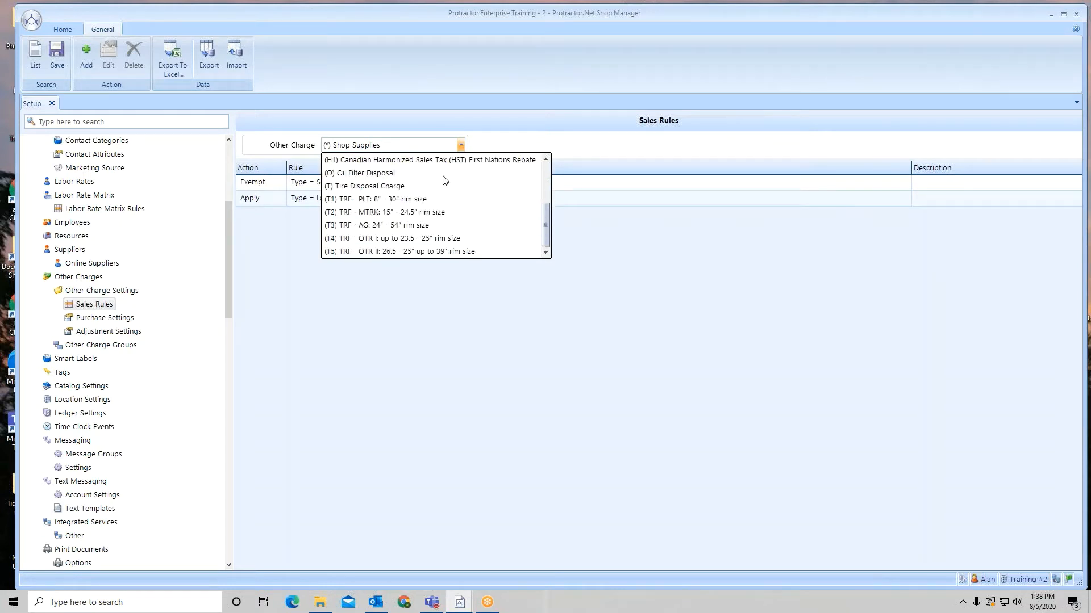
click(356, 174)
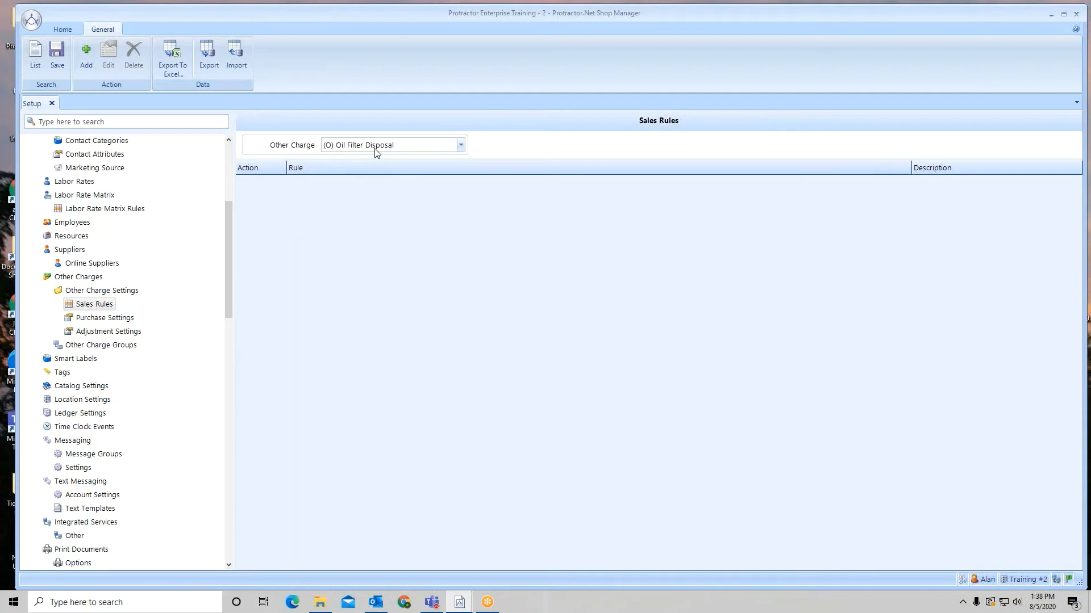
Start a new sales rule for the Oil Filter Disposal charge that applies to Material, leaving the material description condition off
click(85, 61)
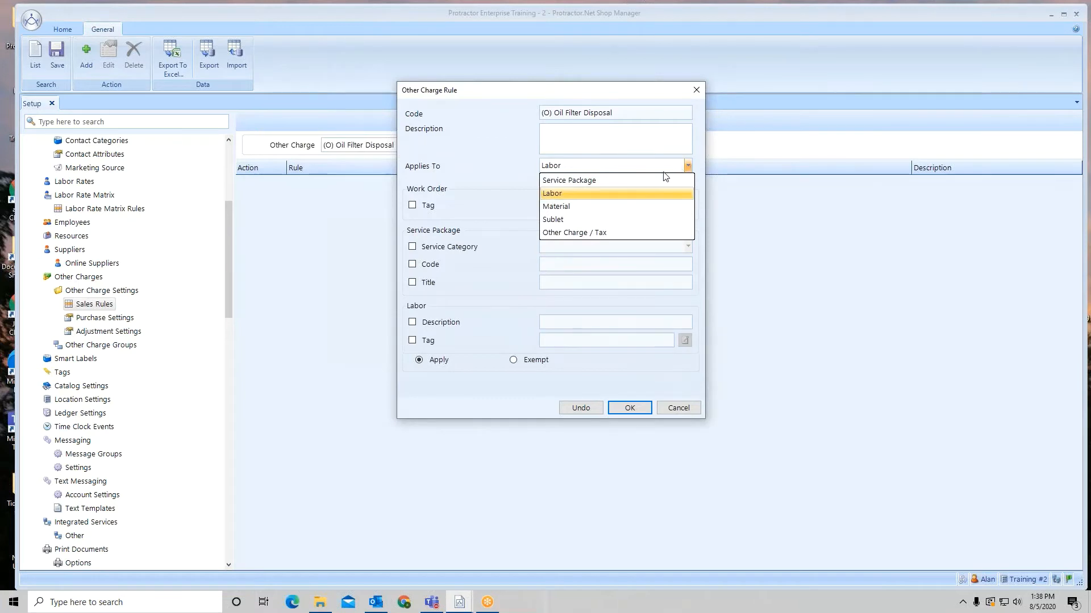
click(572, 208)
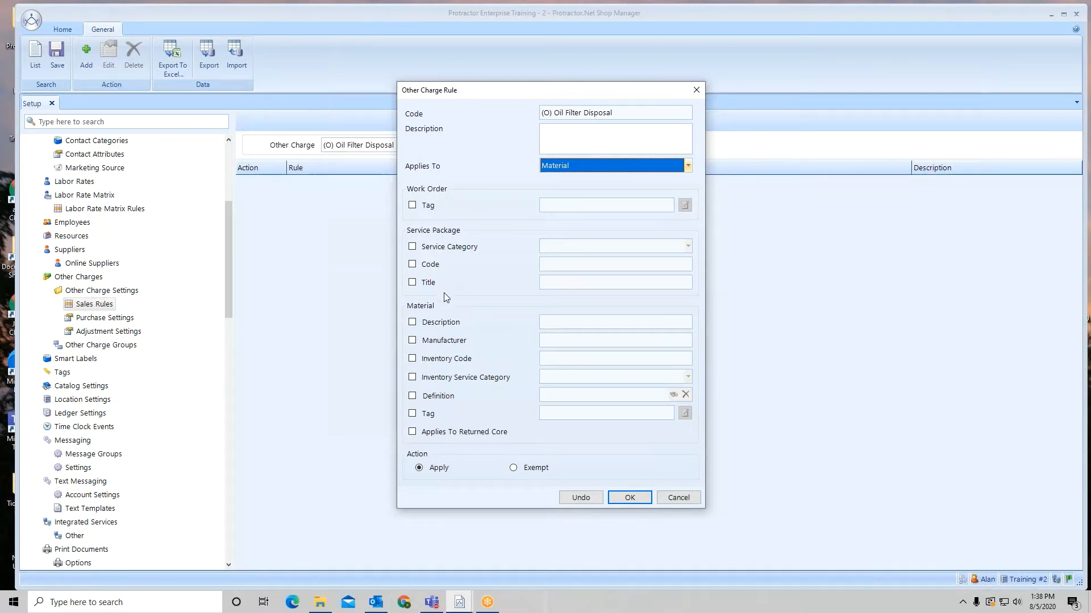
click(413, 323)
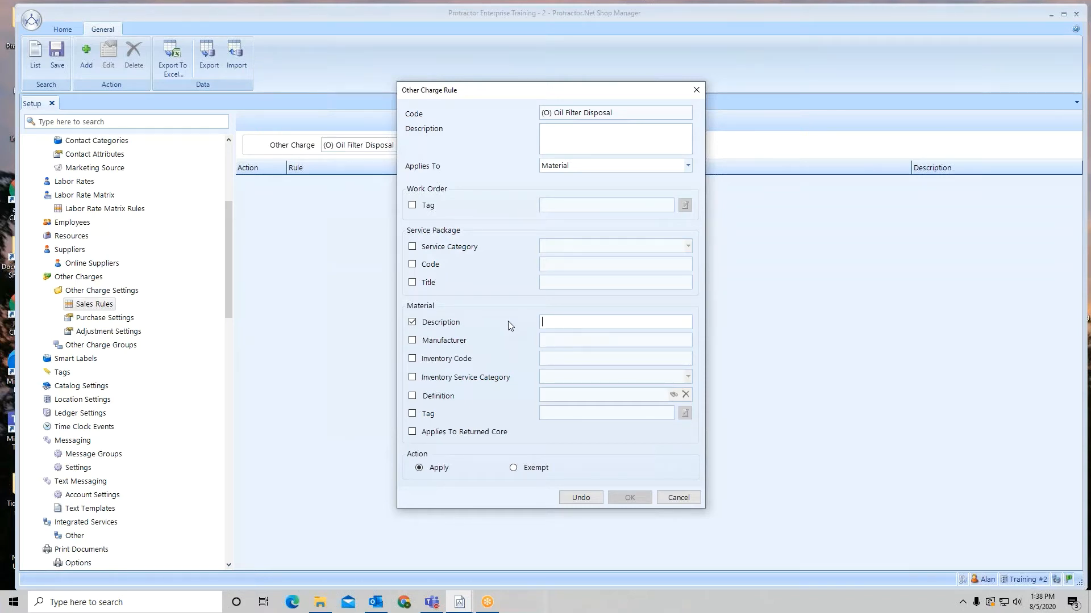
click(413, 322)
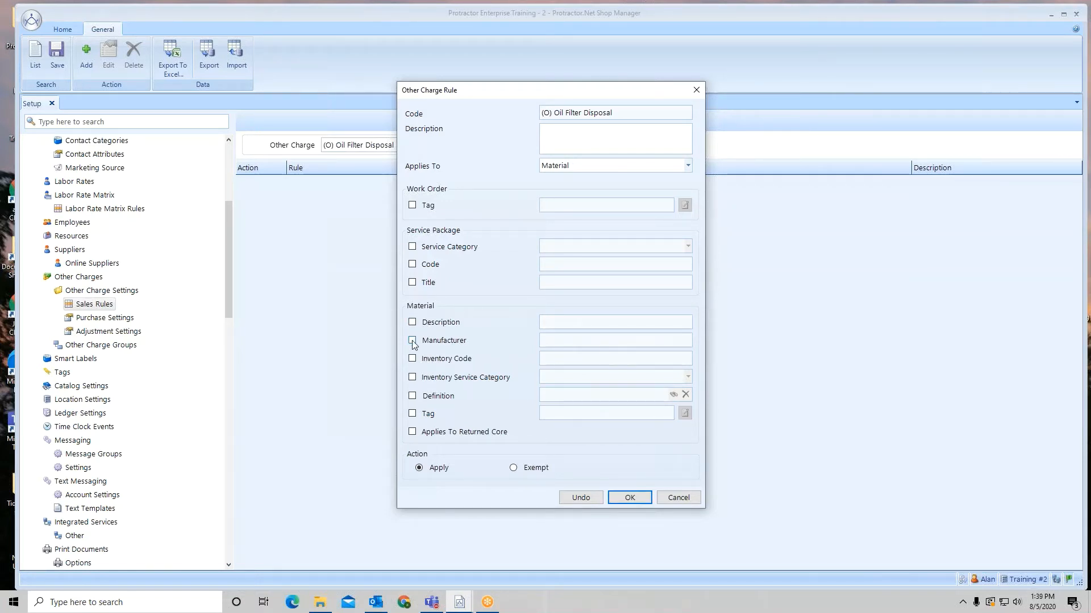
Limit the material rule to the part definition Engine Oil Filter and save the sales rules
click(411, 396)
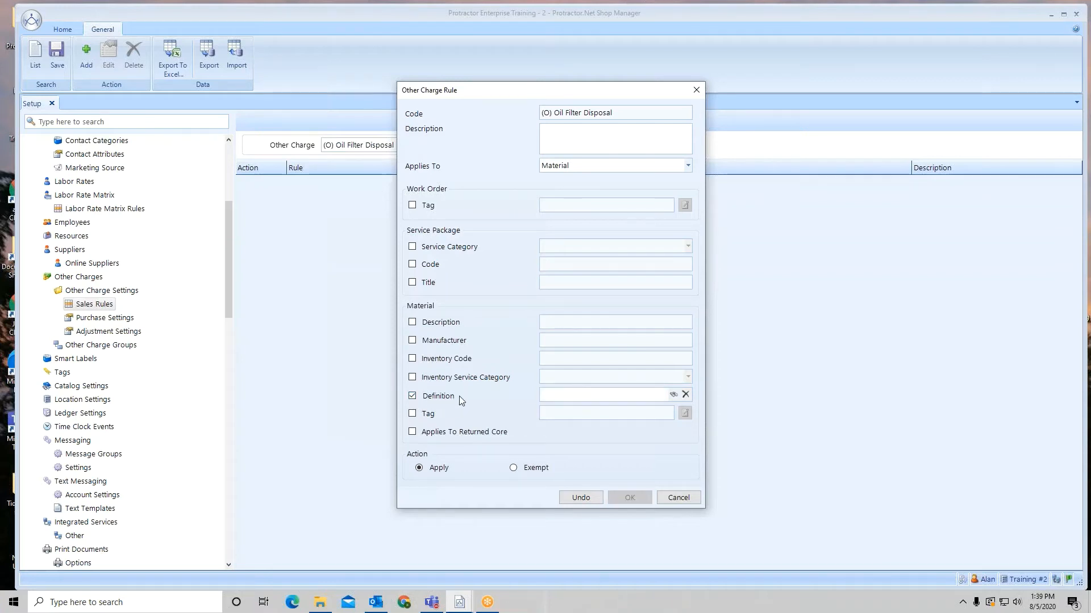
click(673, 394)
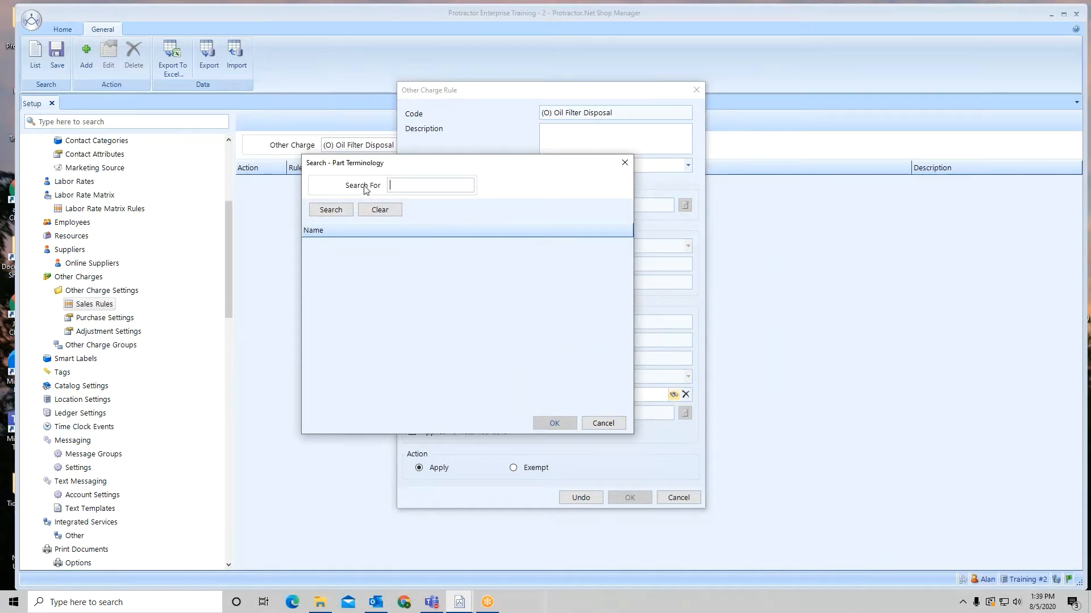
text(oil filter)
key(Return)
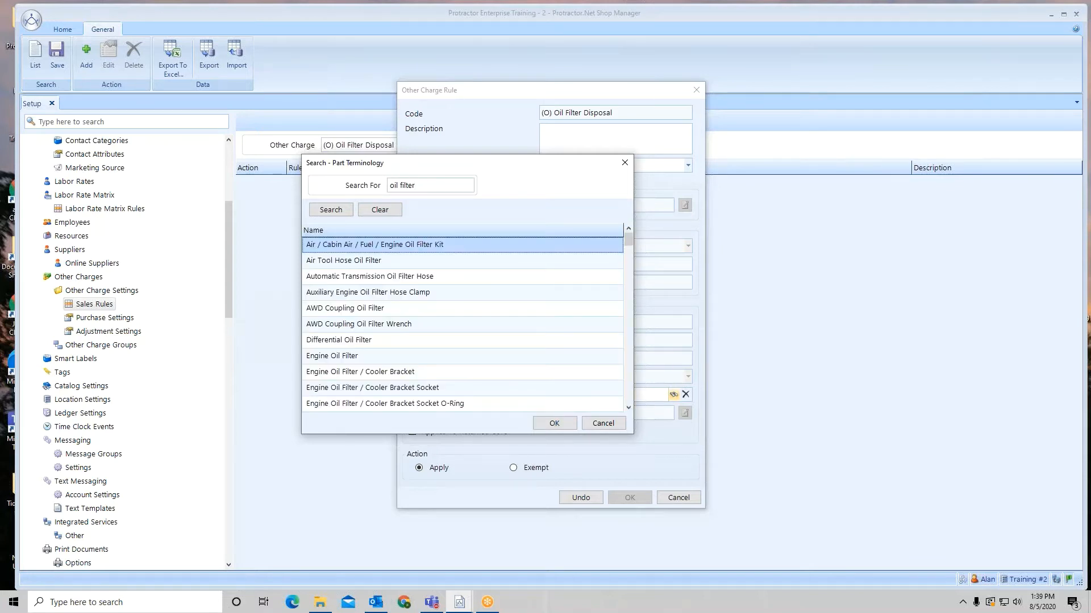
click(327, 358)
click(555, 424)
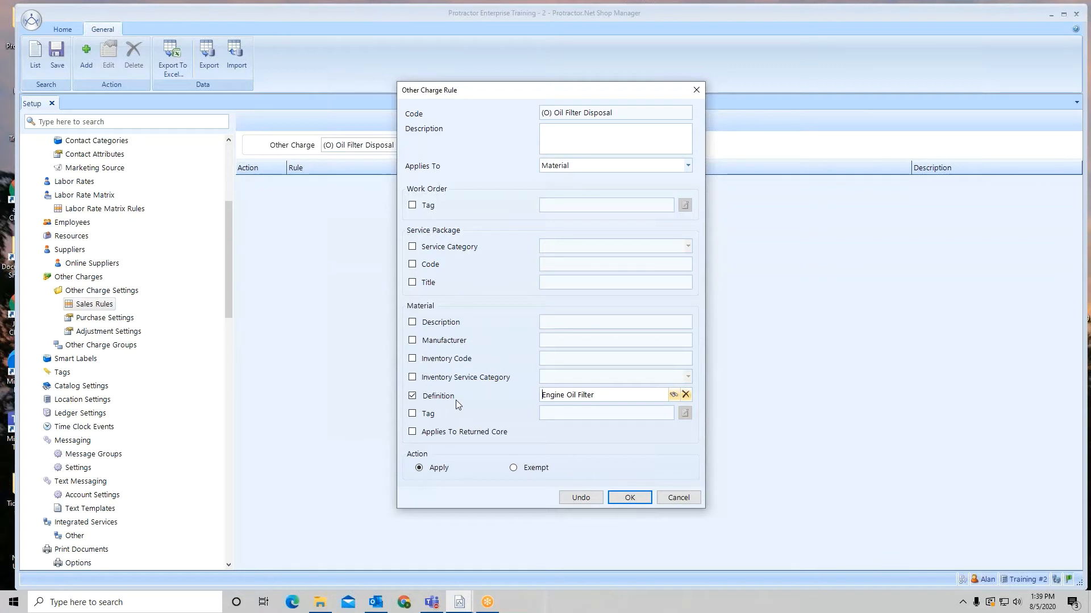
click(634, 498)
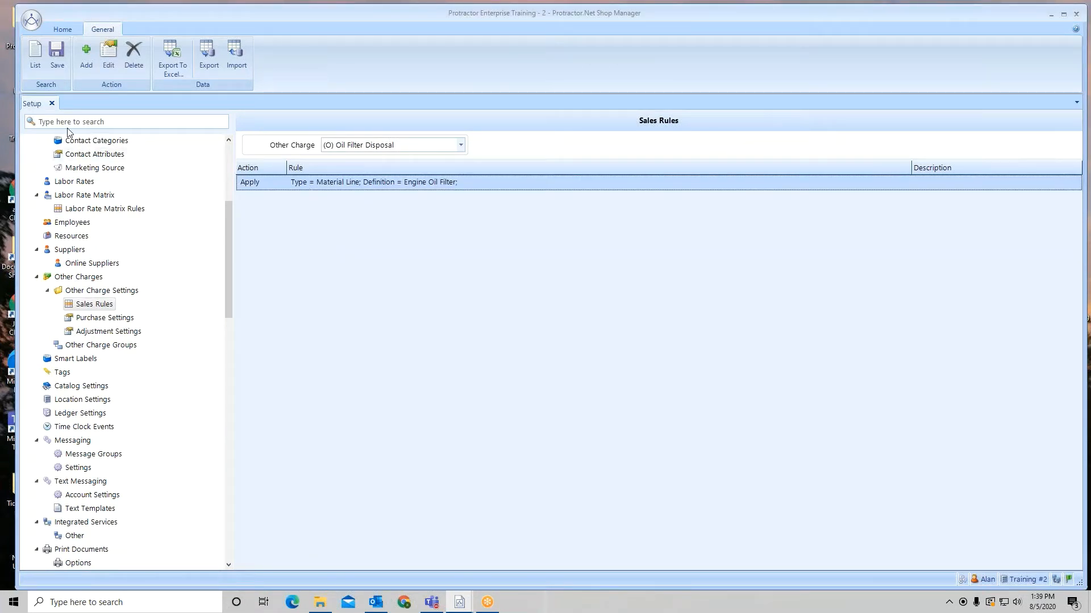
click(57, 52)
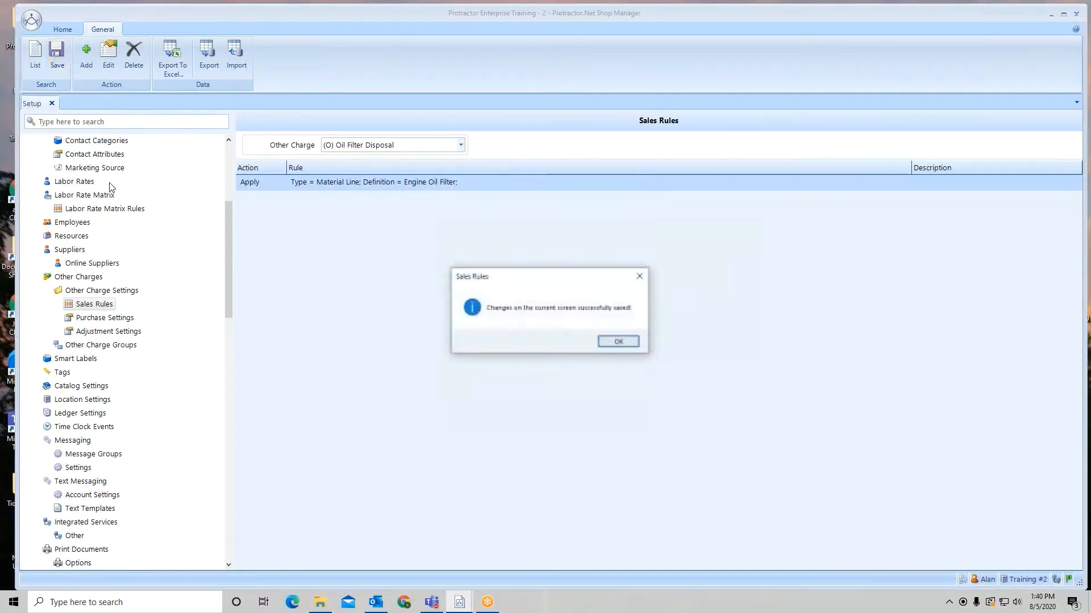
click(624, 344)
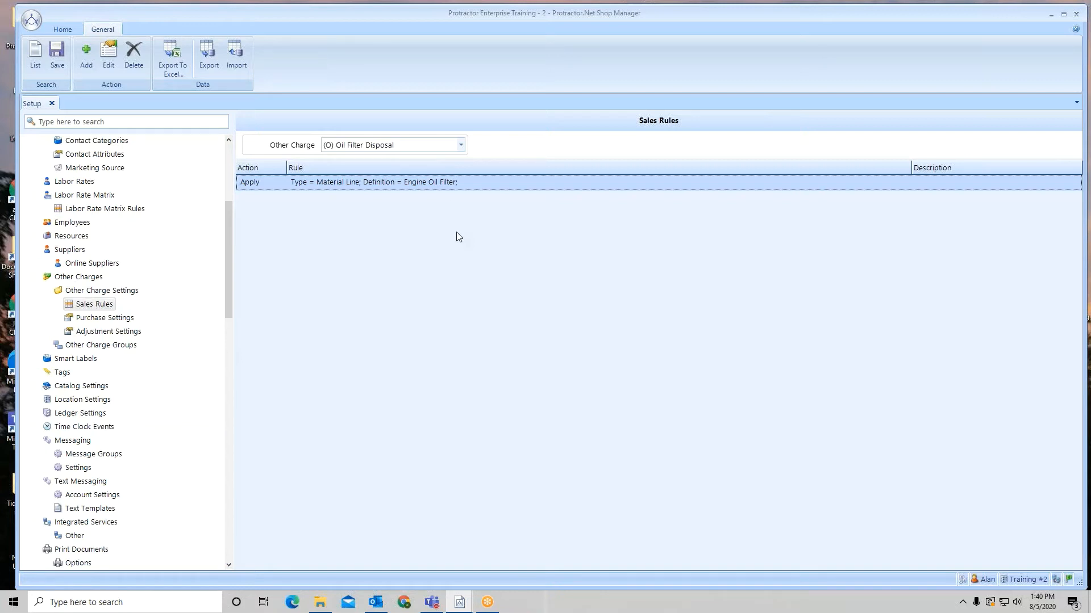
Start a new charge of type Tax in the Enterprise Template's Other Charges
click(1078, 217)
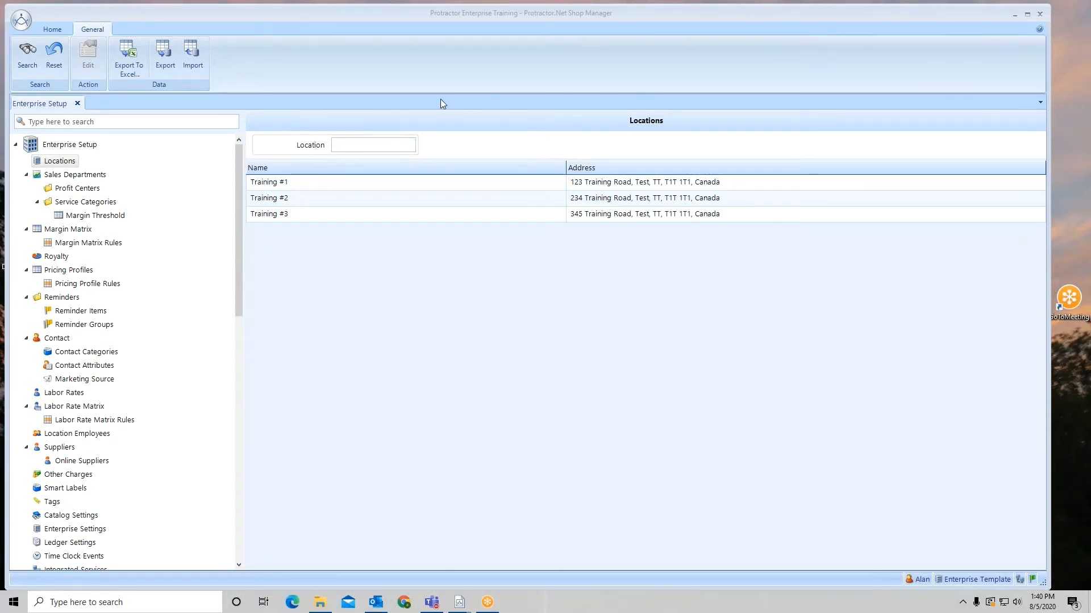
drag(239, 152, 240, 183)
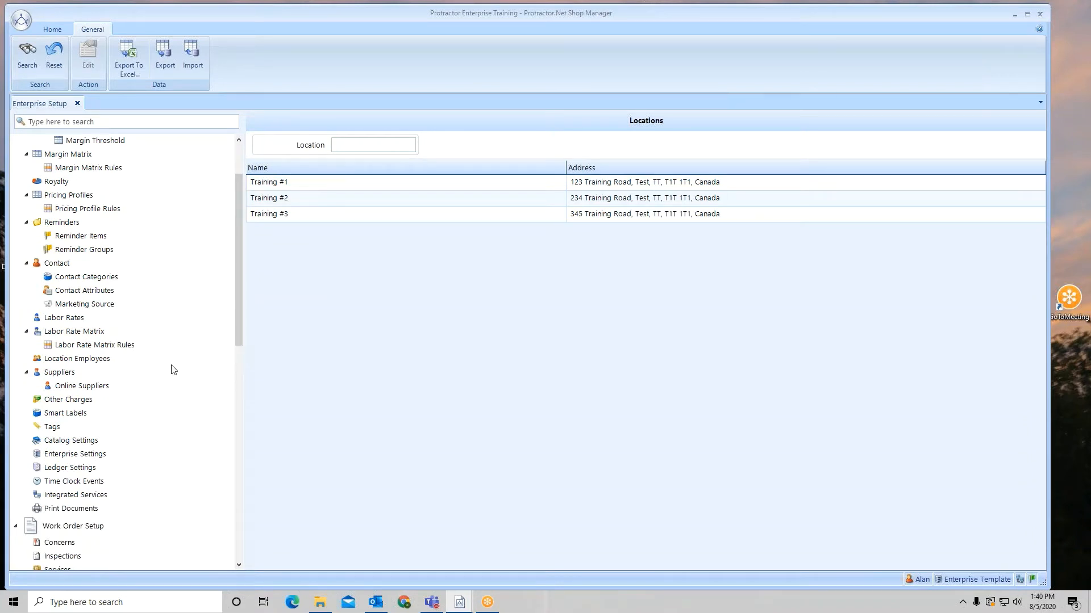
click(82, 400)
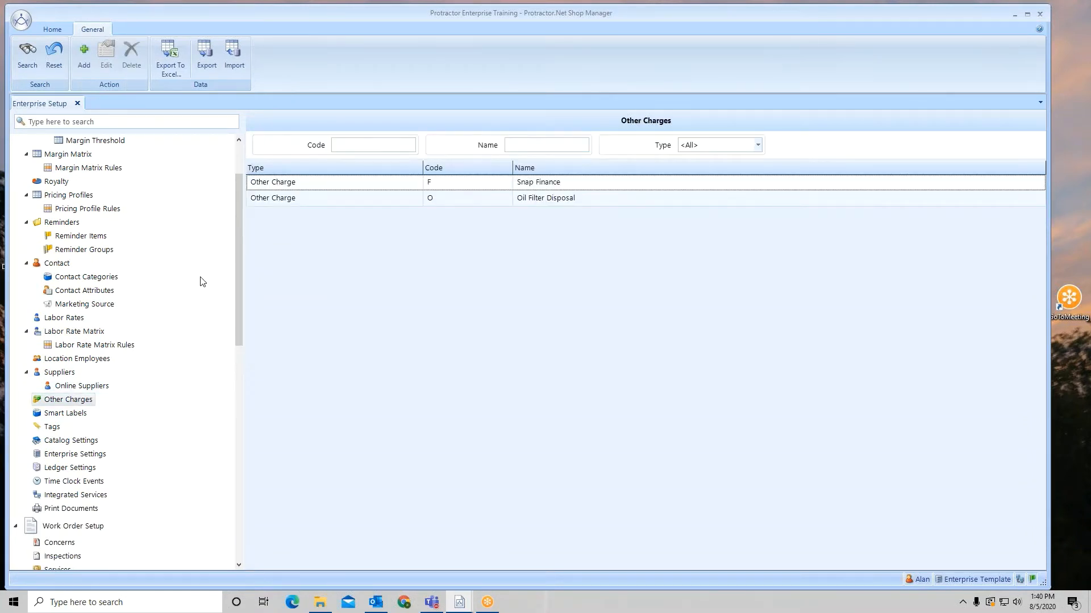
click(84, 56)
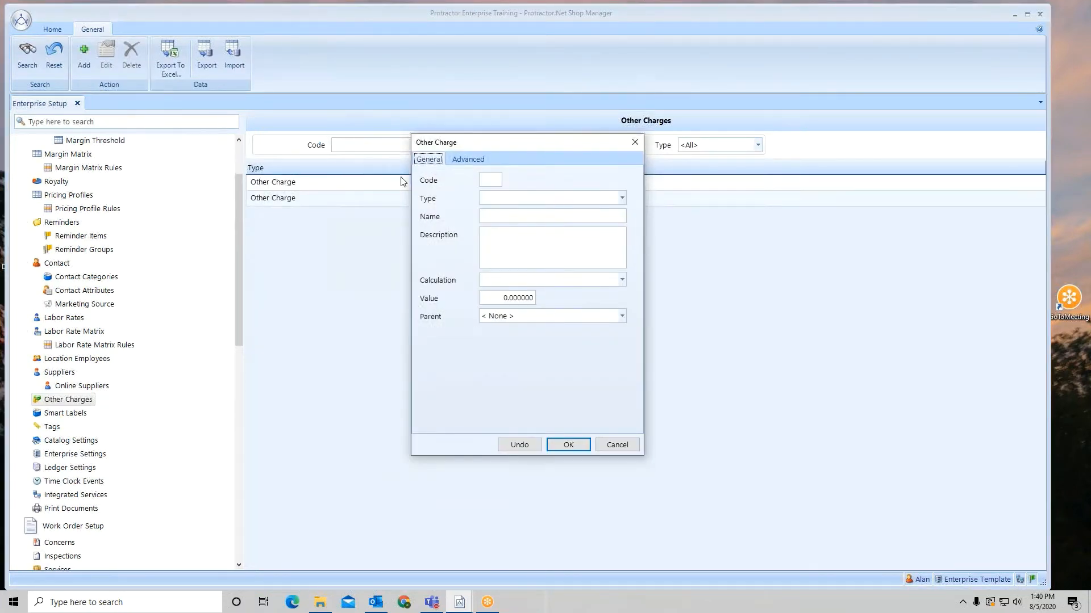
click(622, 198)
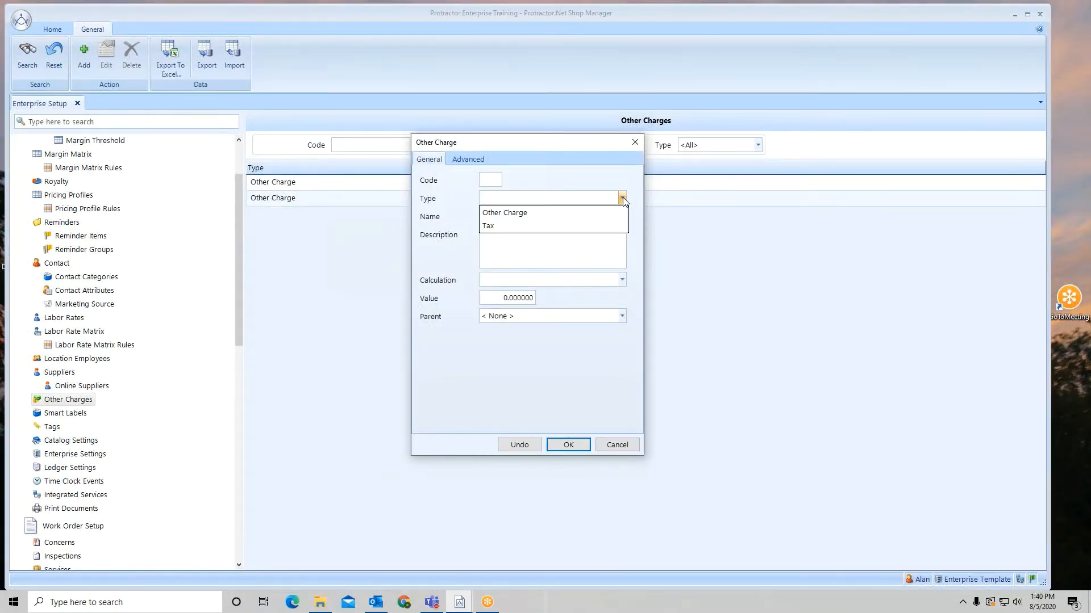
click(497, 226)
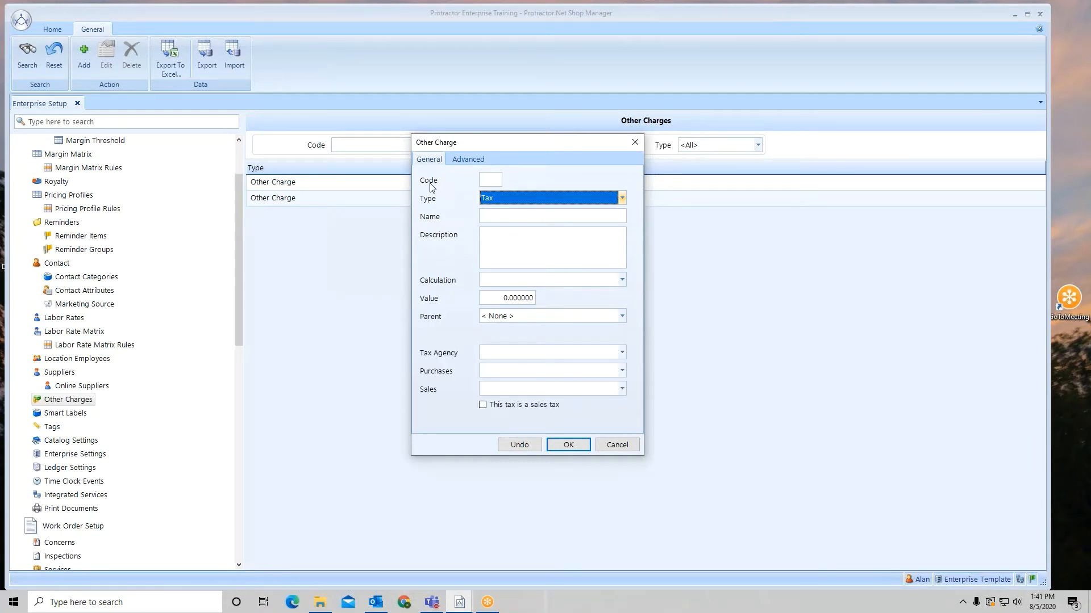
Give the tax the code S, the name State Sales Tax and the description "tax on all materials"
click(490, 180)
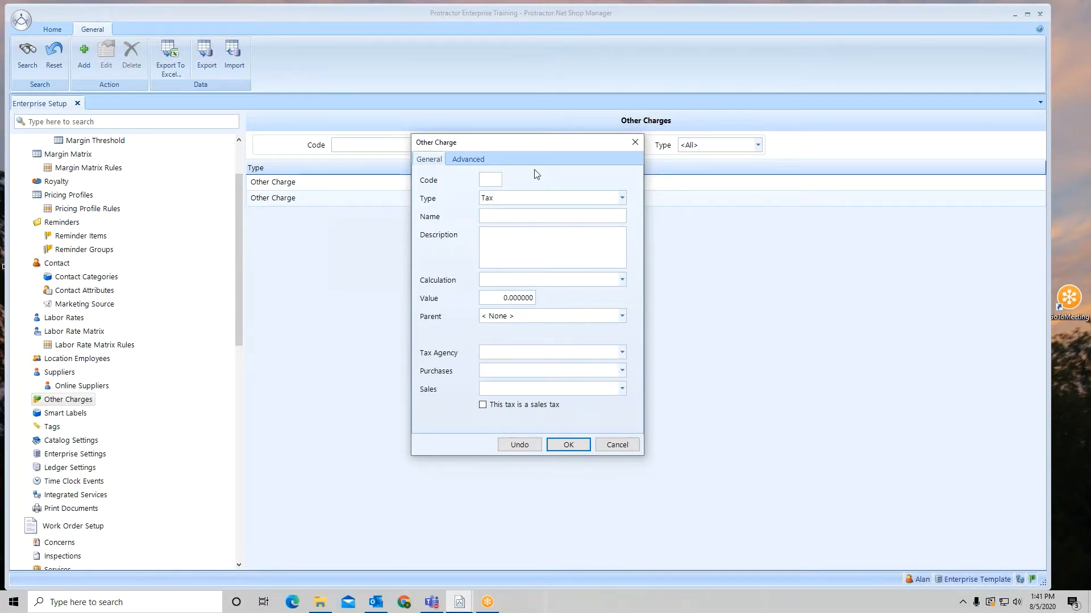
text(S)
text(S)
text(tate S)
text(ales Tax)
click(538, 240)
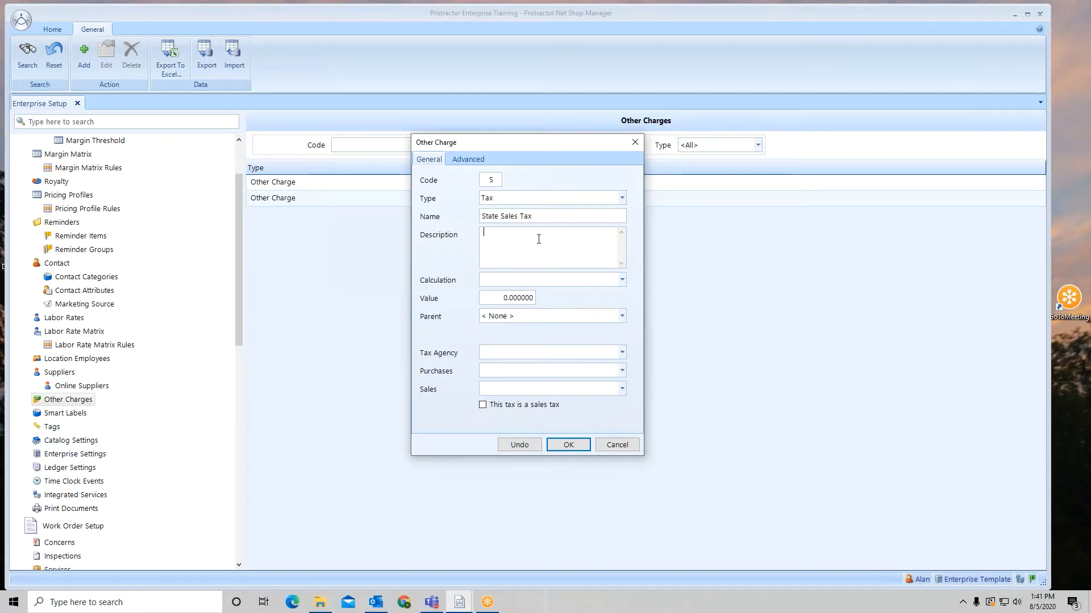
text(tax on all materials)
Set the tax calculation to Percentage of Total Per Item with a value of 8%
click(623, 281)
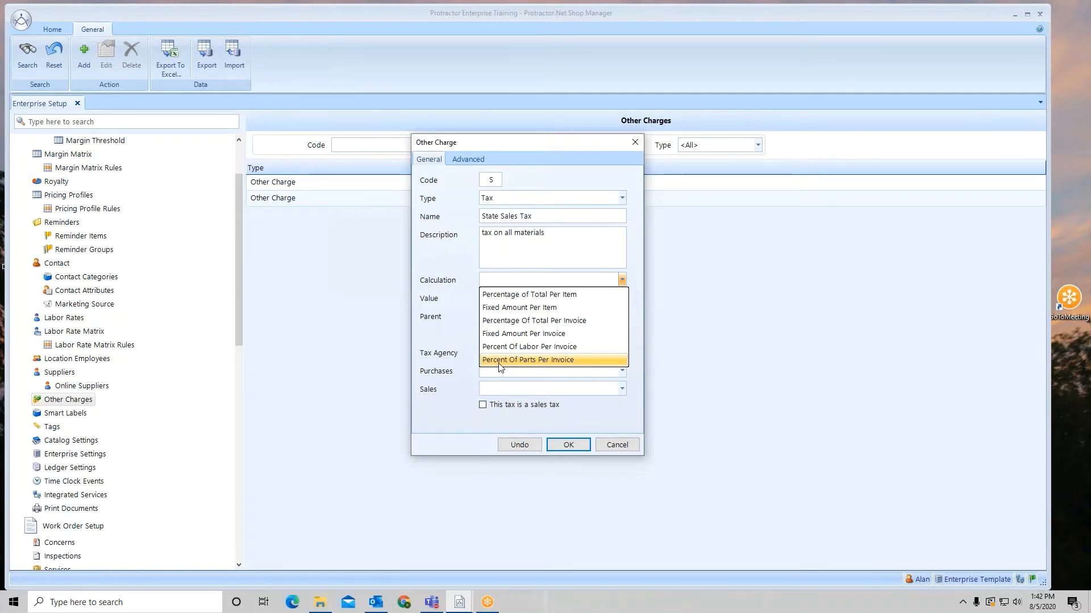
click(496, 296)
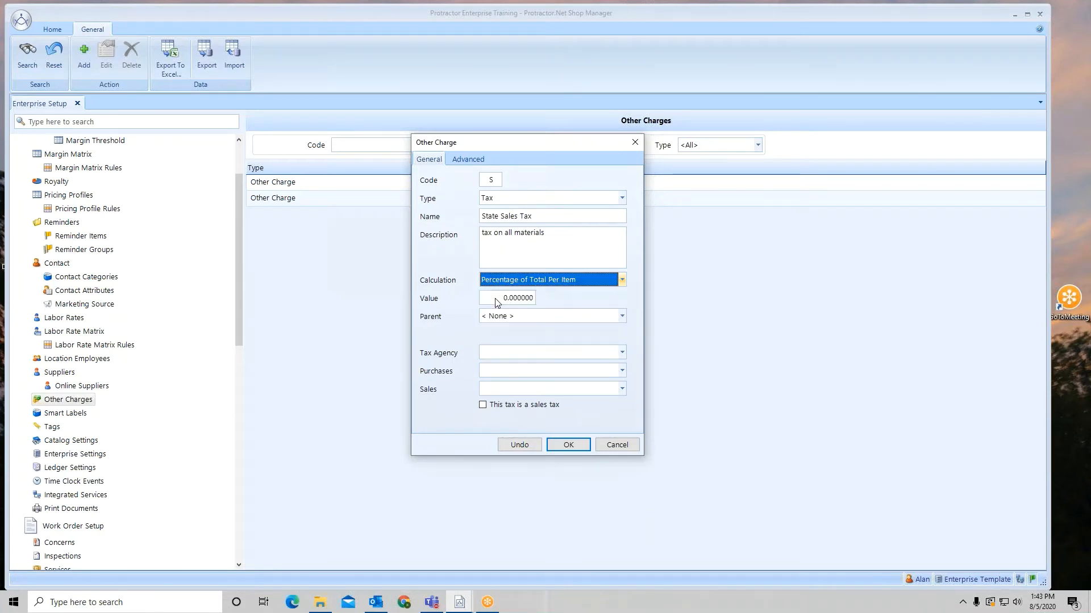
click(498, 298)
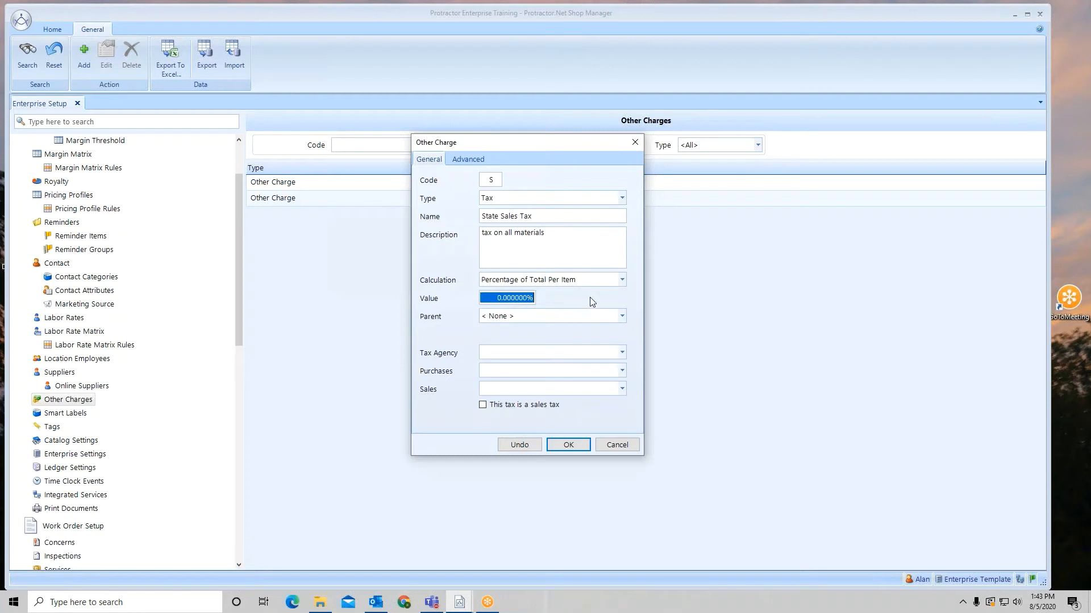
text(8.)
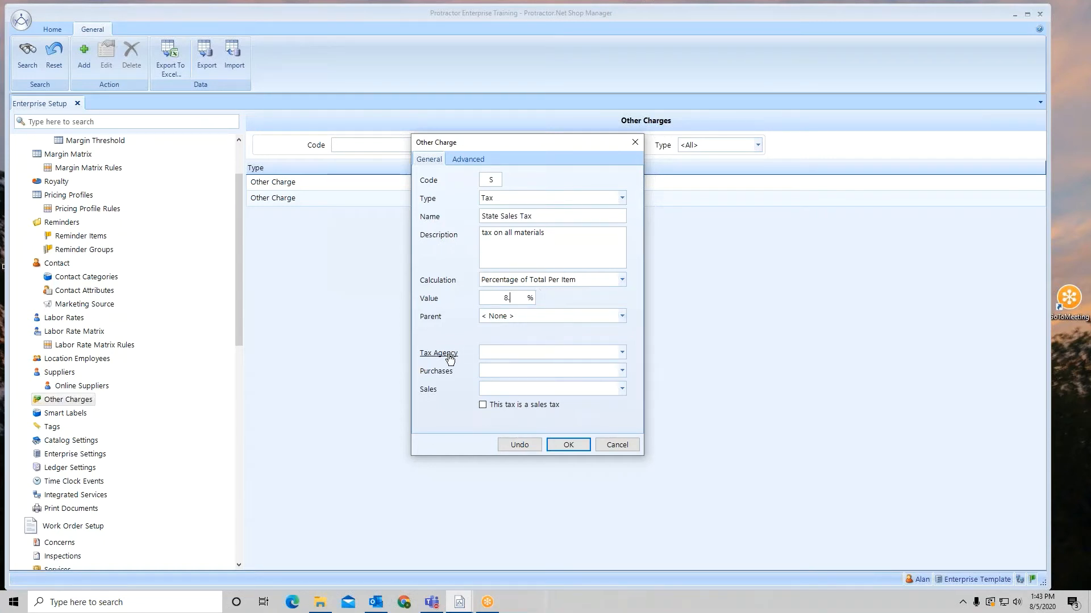
Create a new tax agency for the tax, named State Sales Tax Agency
click(623, 352)
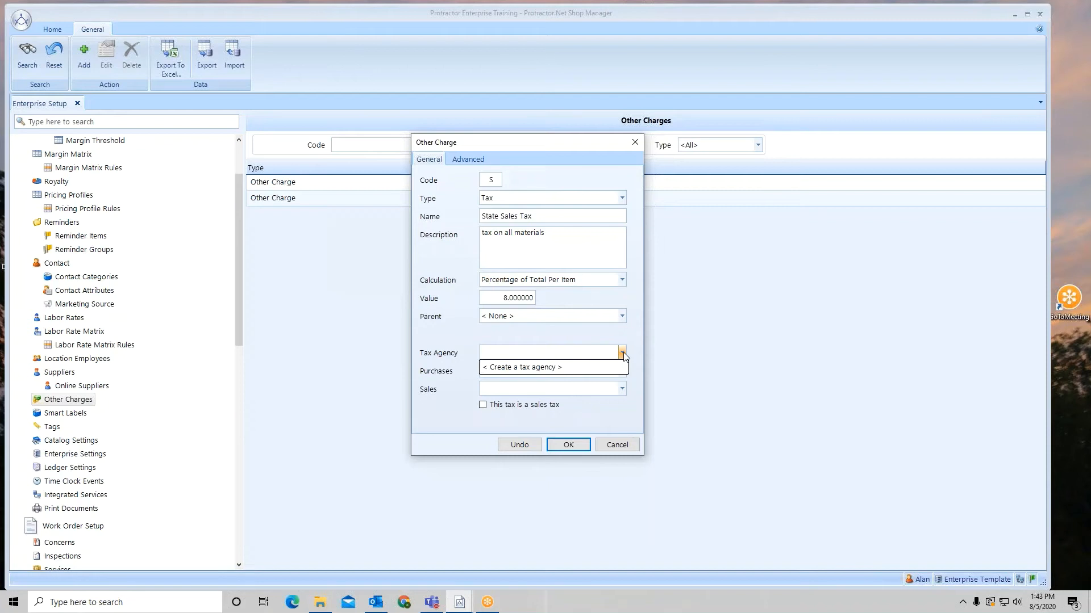
click(527, 371)
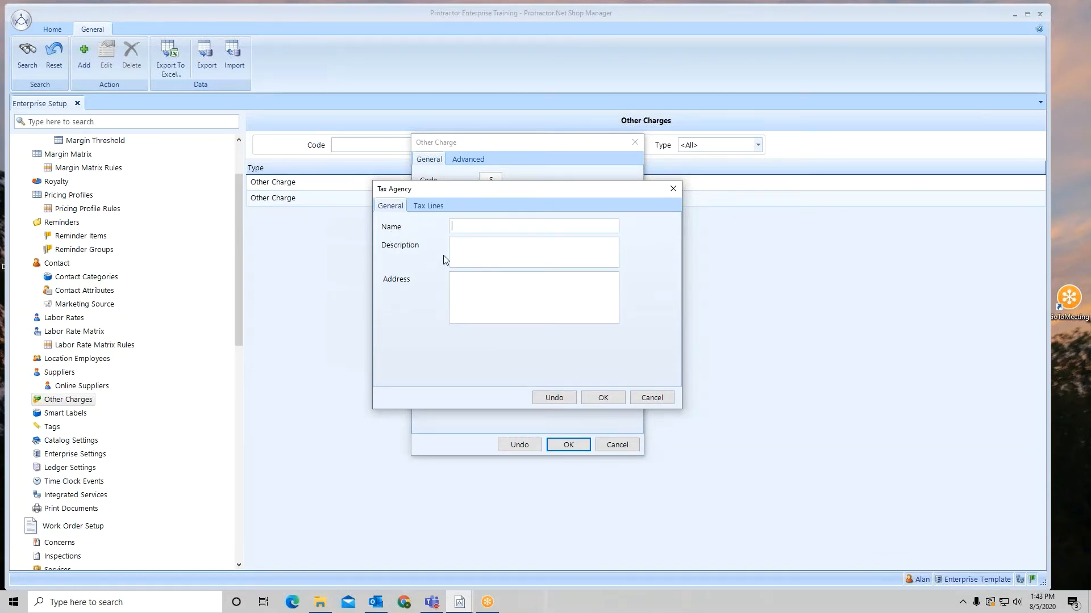
text(State Sales Tax A)
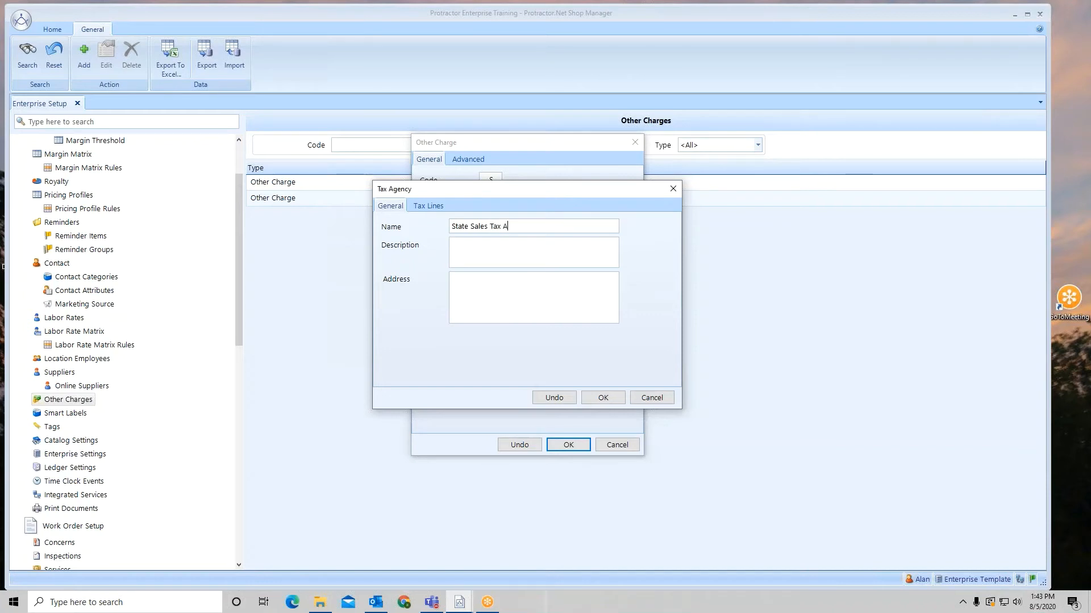
text(gency)
Add a tax line of type Addition named Tax Collections to the tax agency, leaving its code empty
click(418, 208)
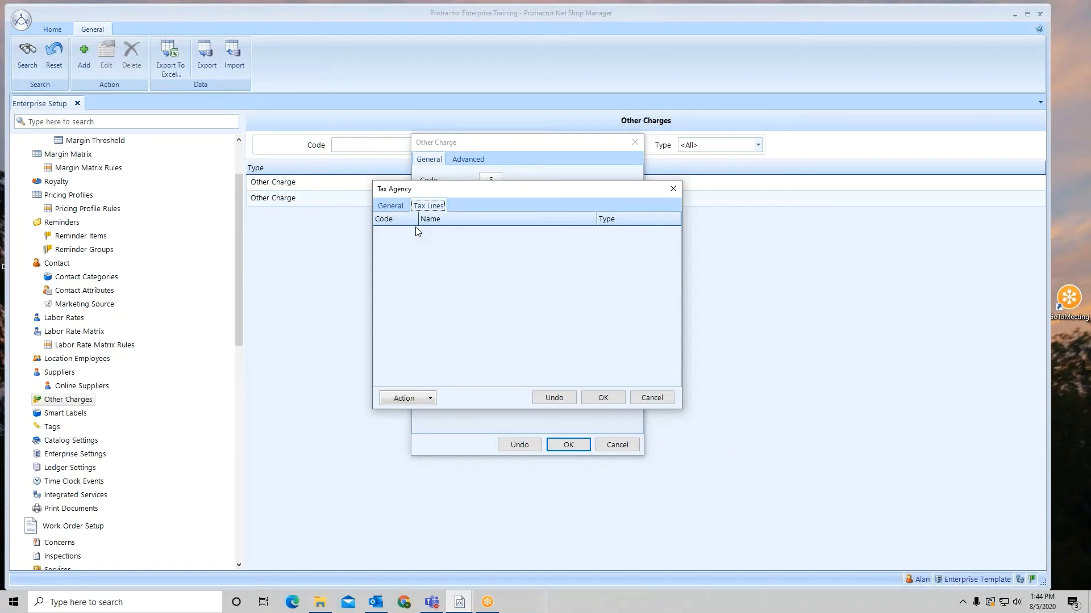
click(431, 399)
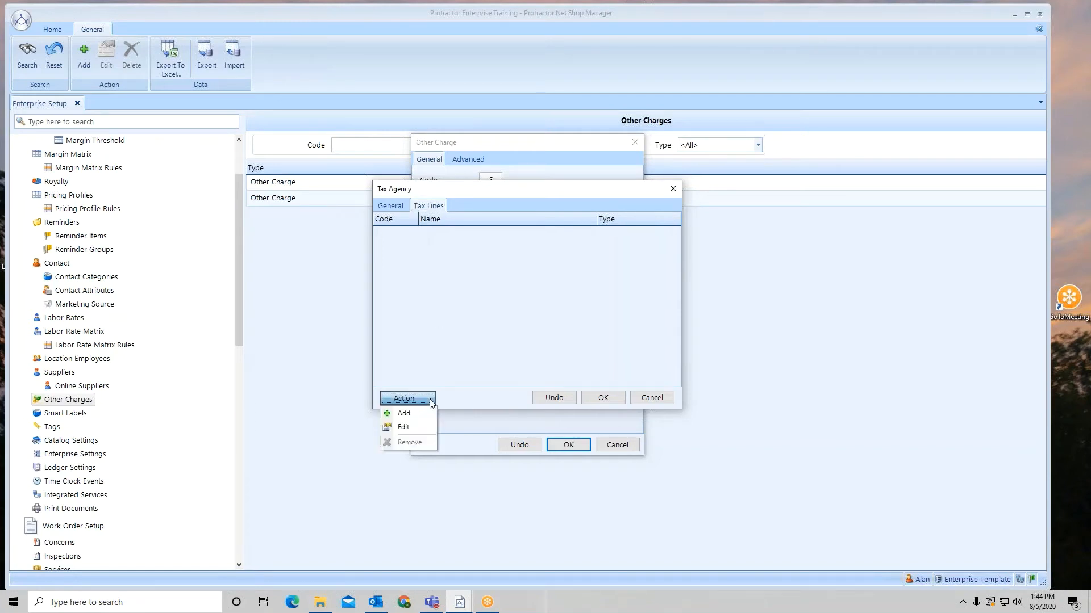
click(427, 415)
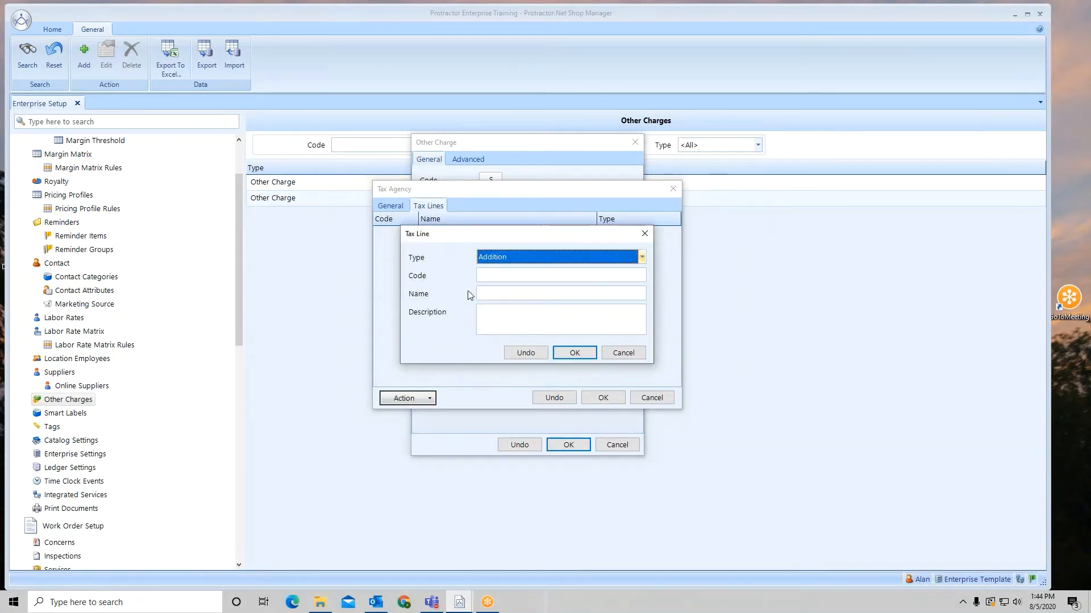
click(496, 277)
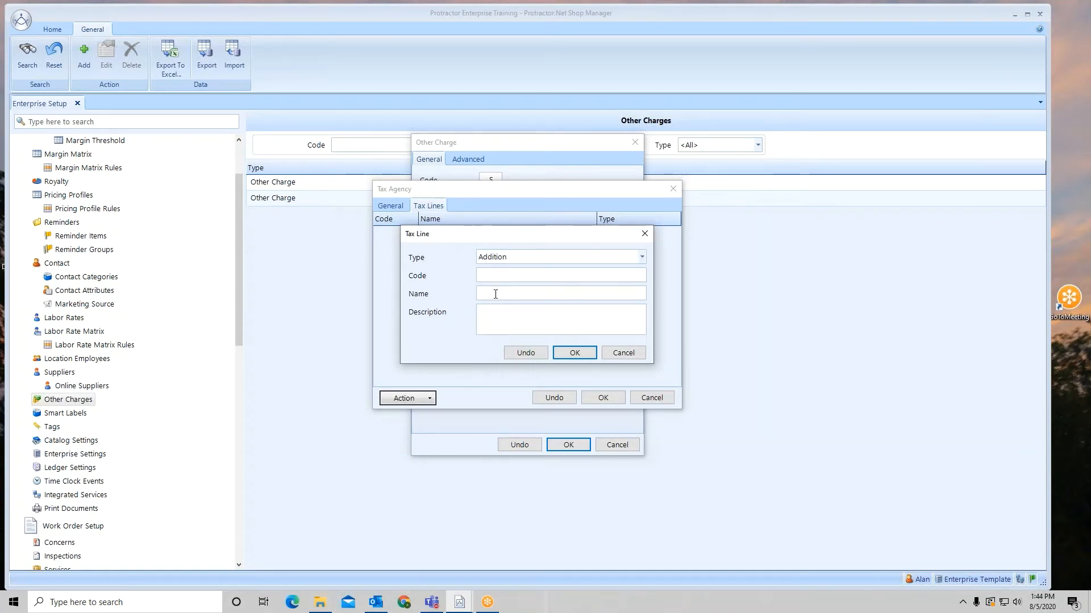
click(495, 294)
text(Tax Collections)
click(582, 354)
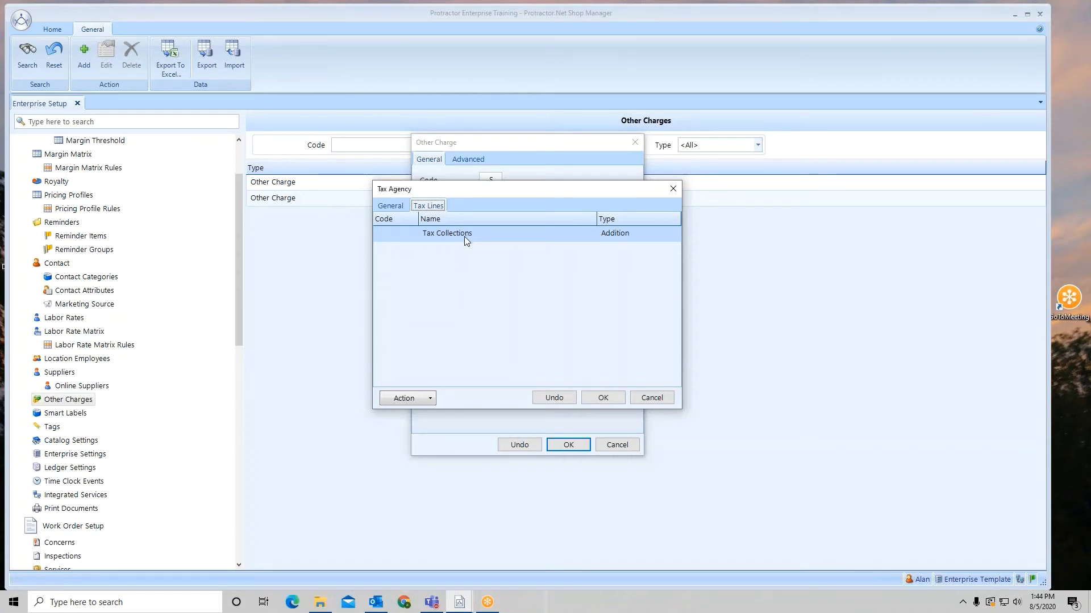
Add a tax line of type Deduction named Early Pay Discount to the tax agency and accept the agency
click(427, 397)
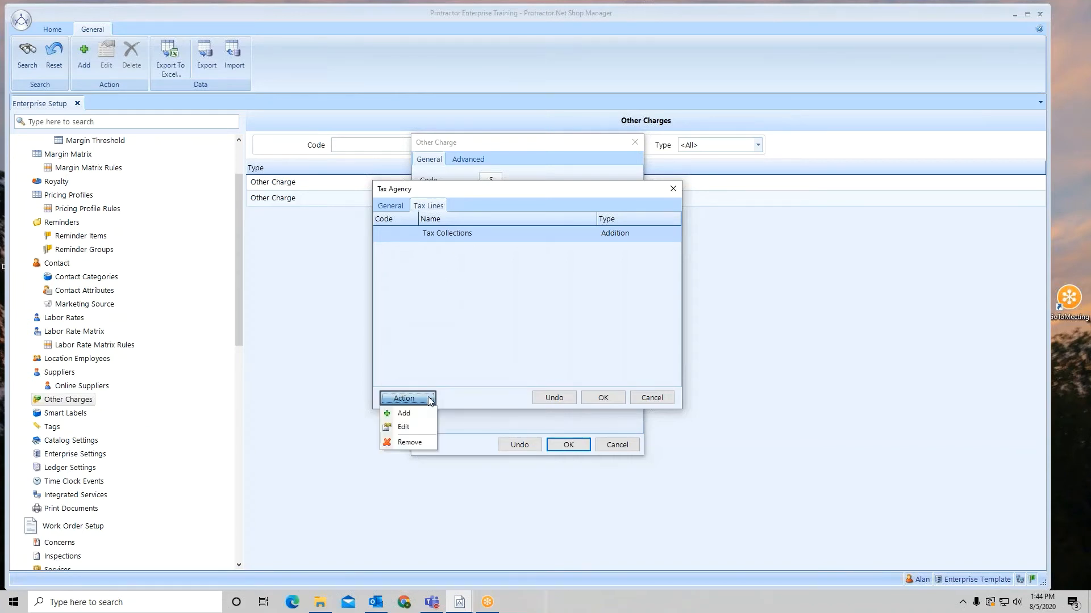
click(418, 413)
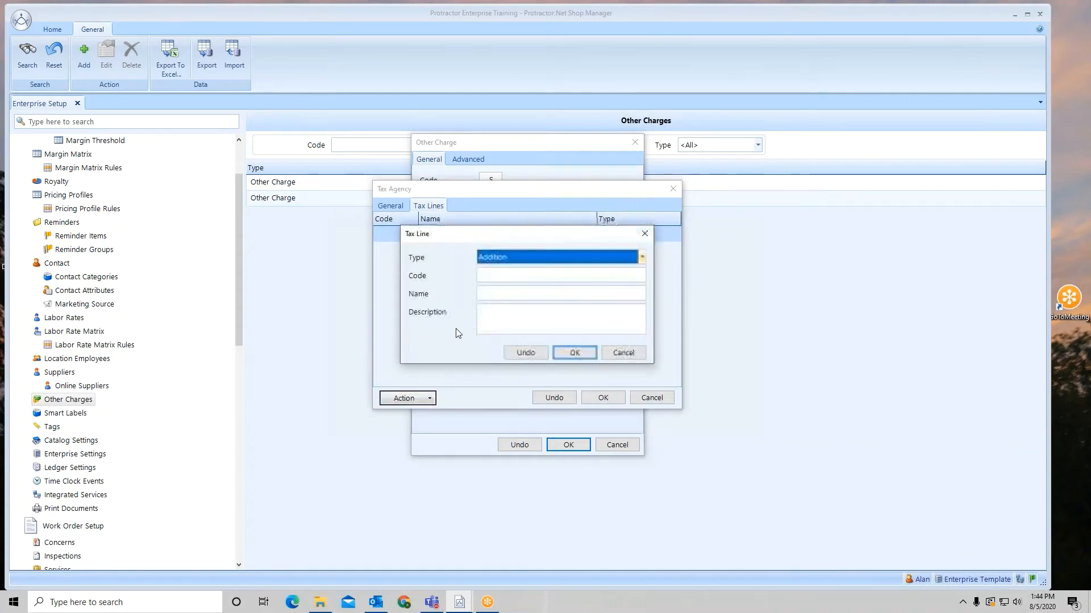
click(503, 263)
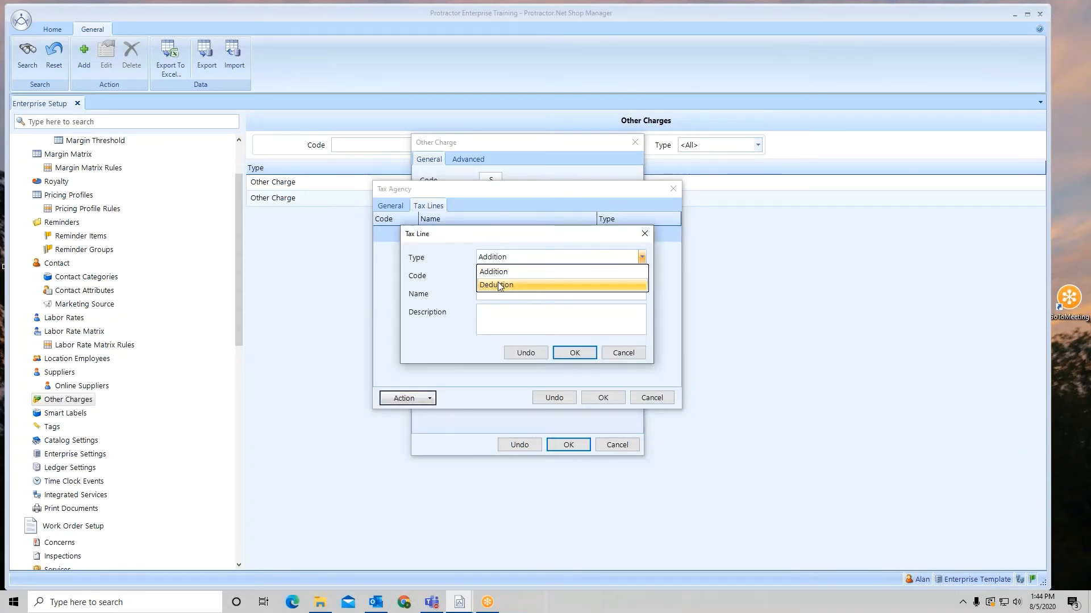
click(498, 284)
click(499, 293)
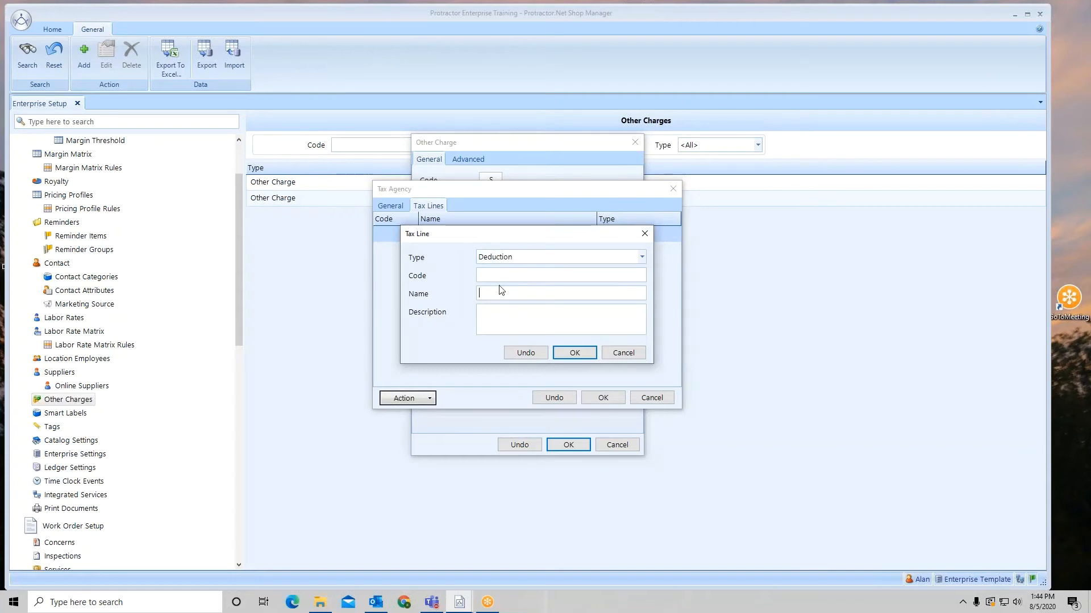
text(Early Pay Discount)
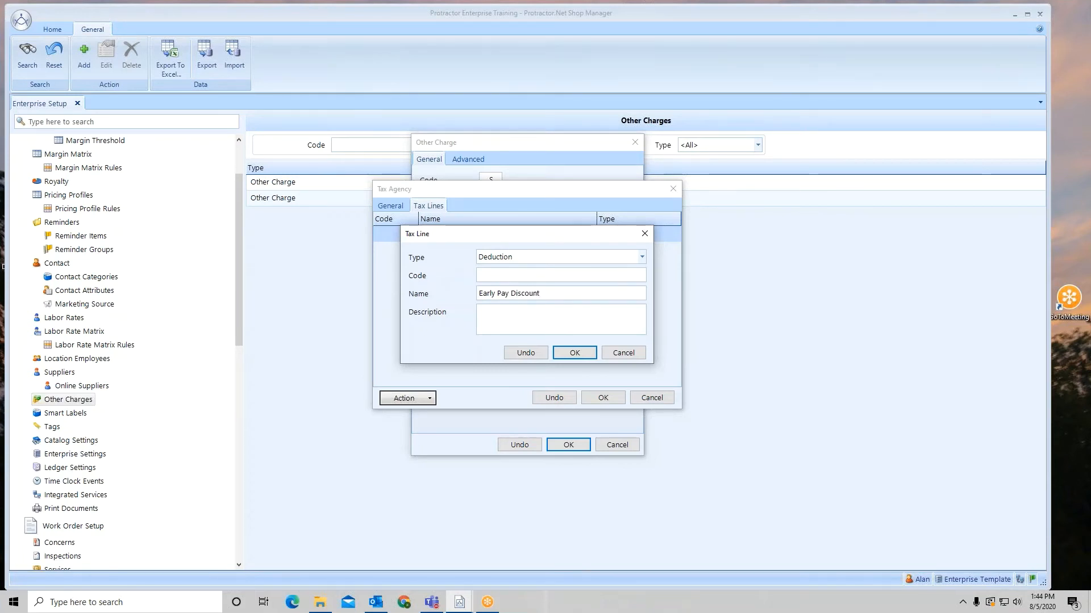
click(575, 354)
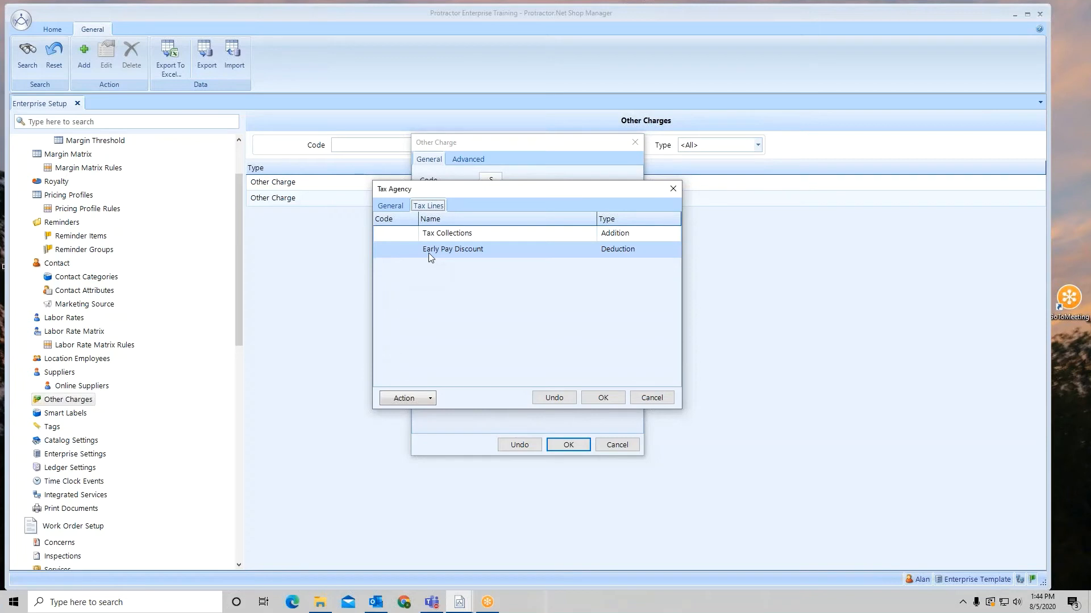
click(603, 398)
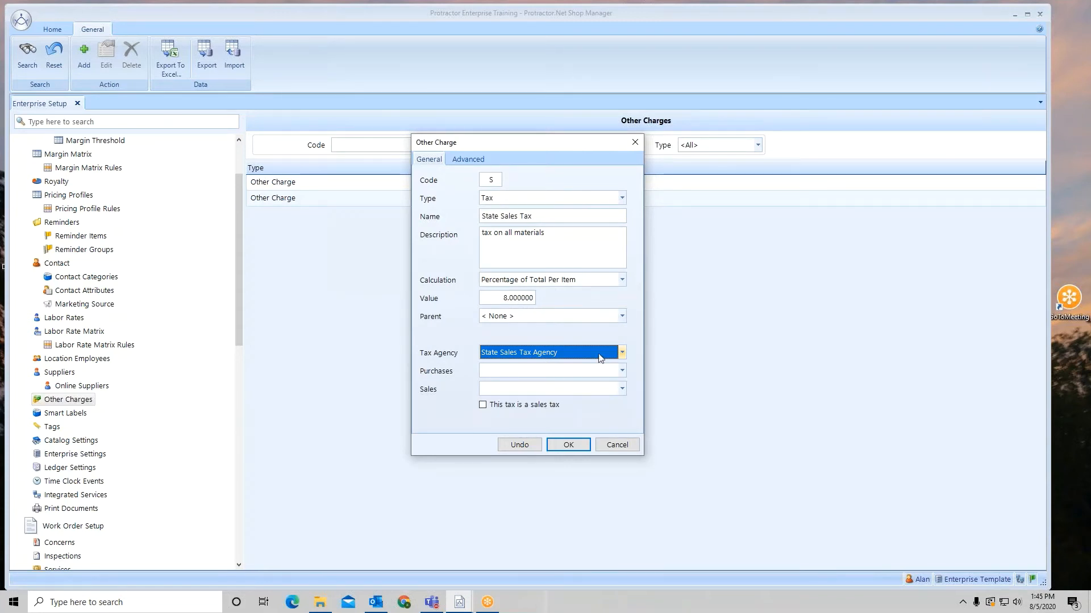
Assign None to the tax's purchases and Tax Collections to its sales, mark it as a sales tax, and save it
click(622, 370)
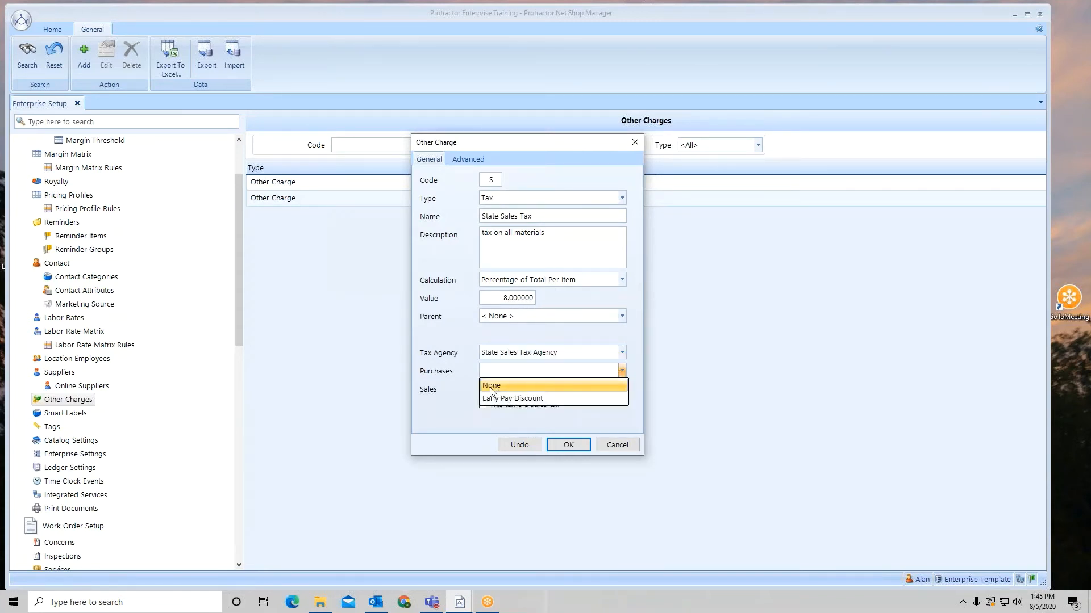
click(557, 385)
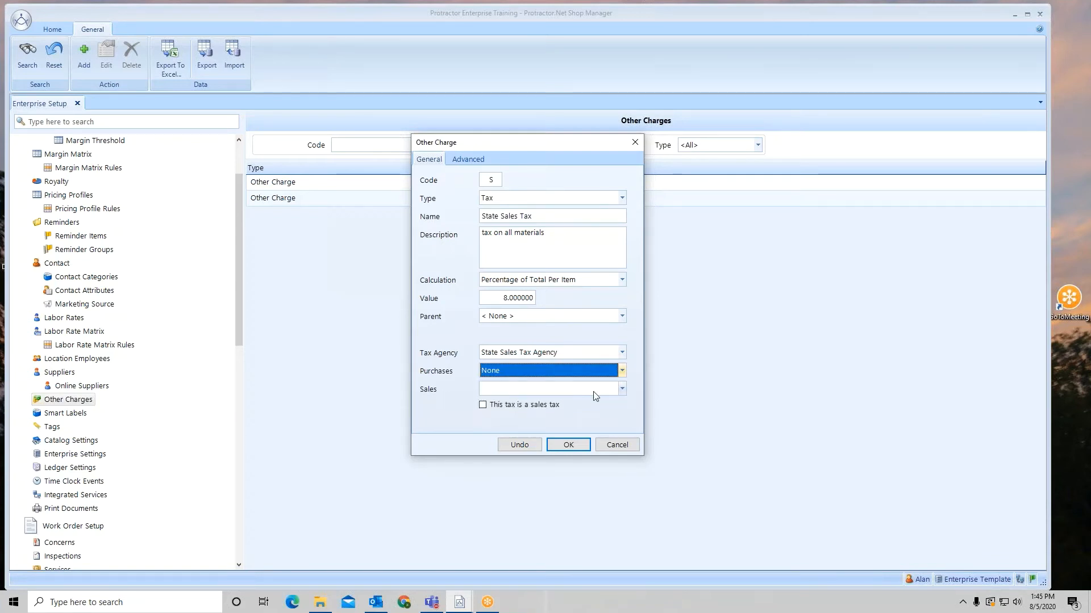
click(622, 390)
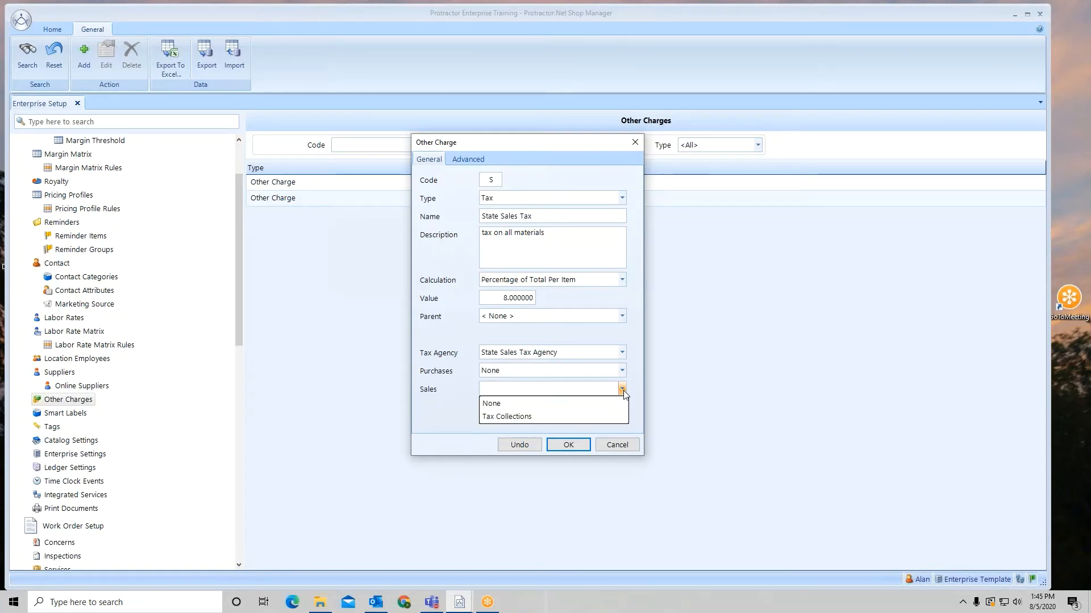
click(531, 419)
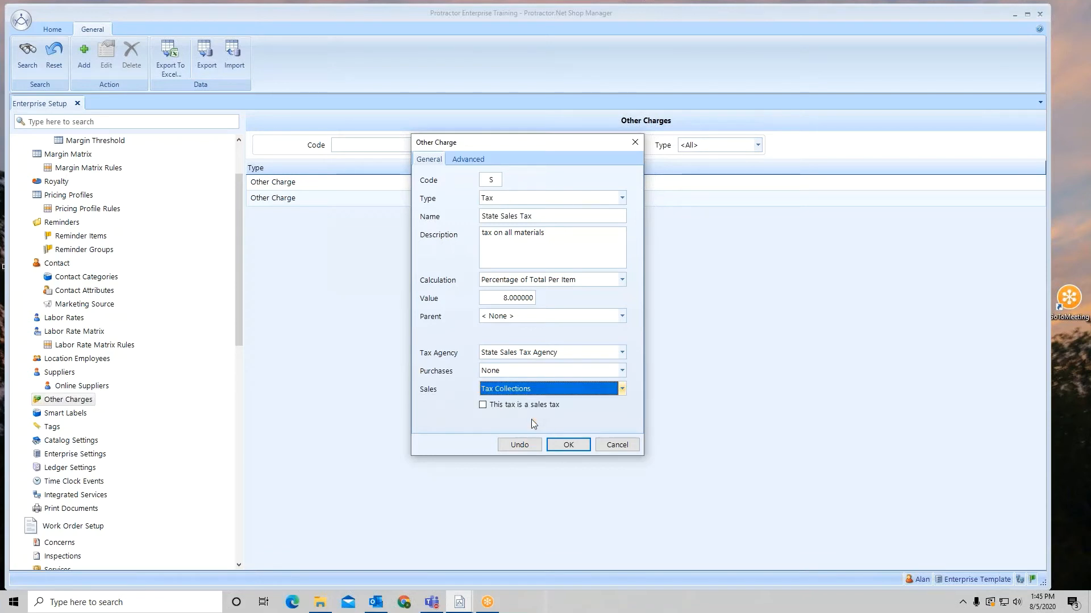
click(482, 405)
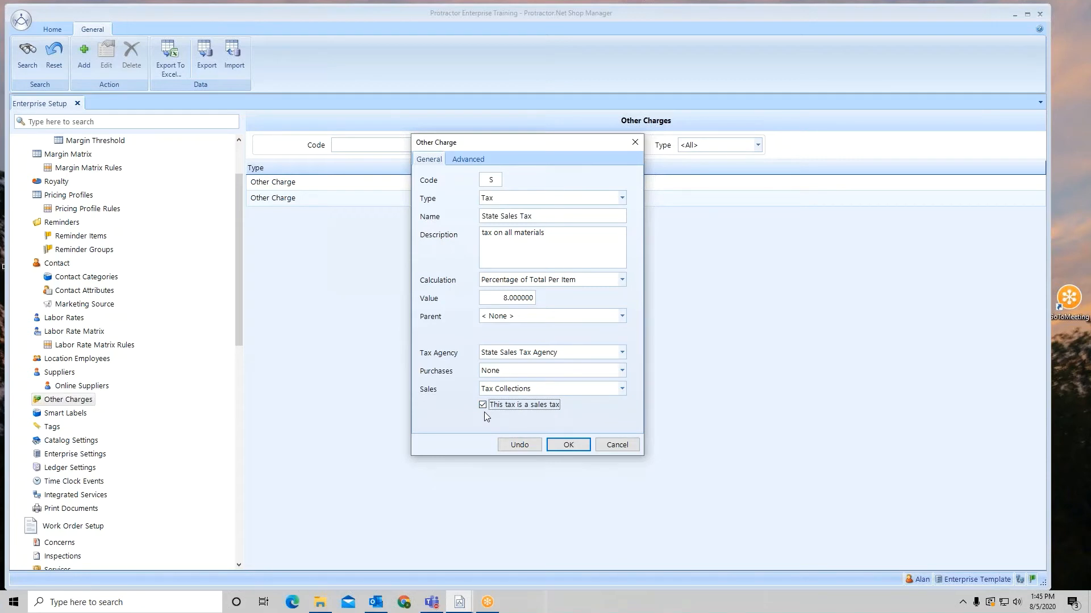
click(465, 161)
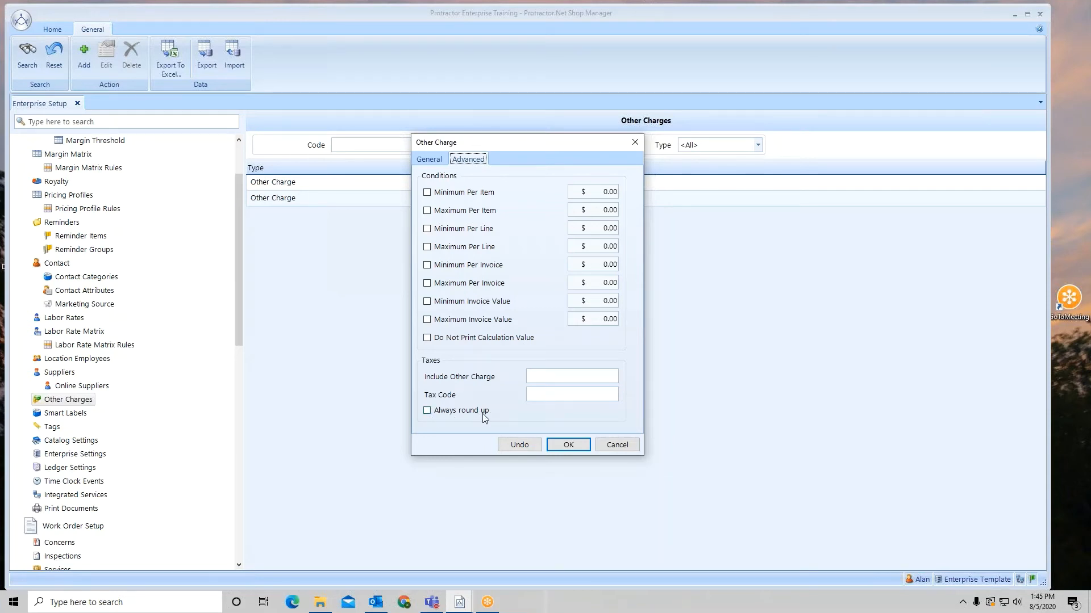
click(568, 446)
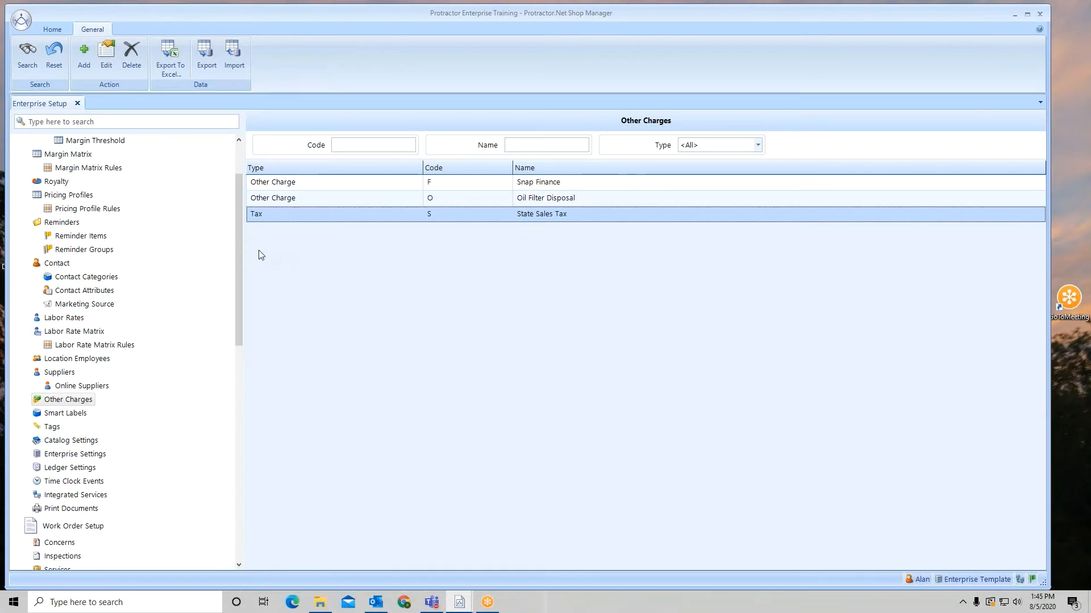
Enable the download of State Sales Tax to the Training #2 location
drag(241, 259, 246, 209)
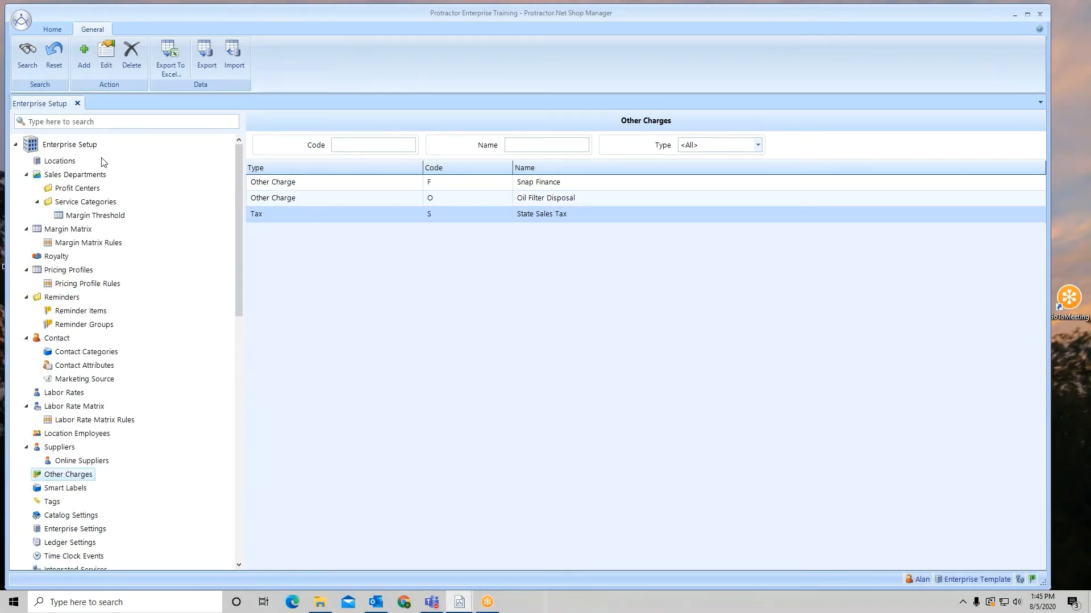
click(48, 162)
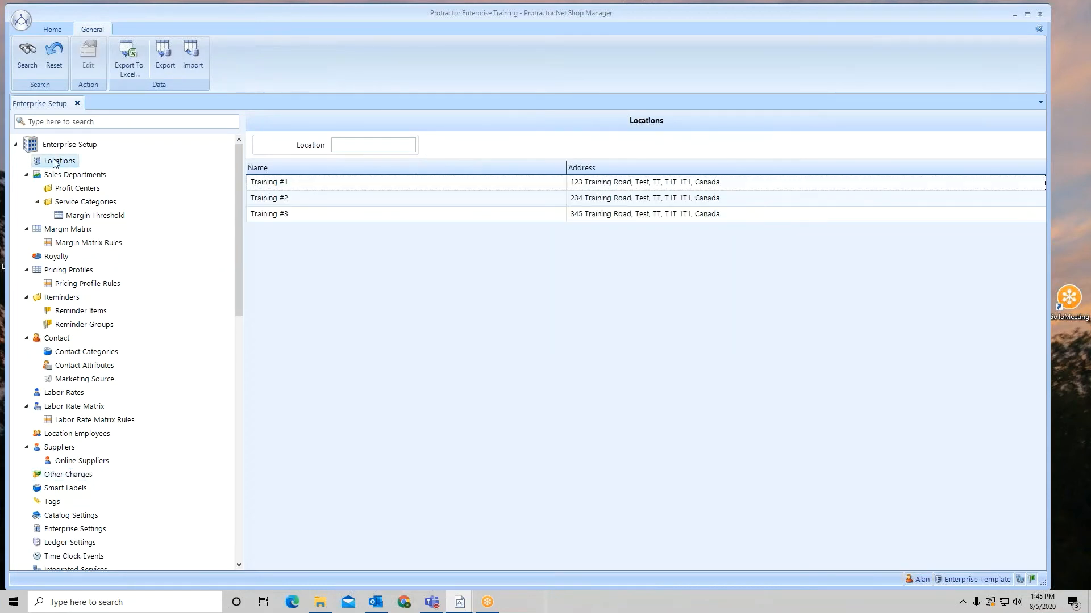
double_click(580, 203)
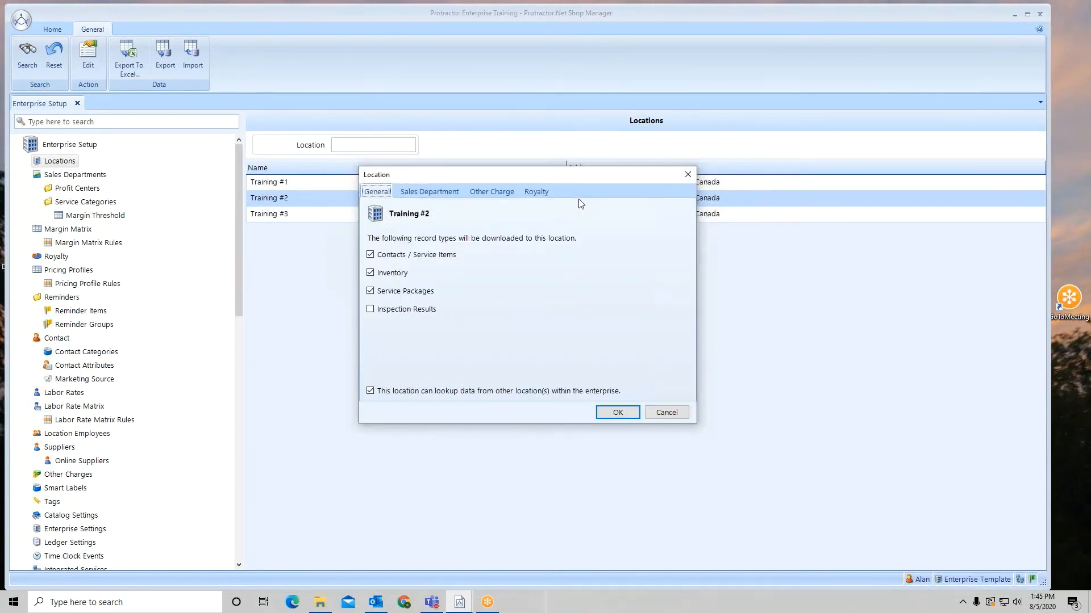
click(498, 194)
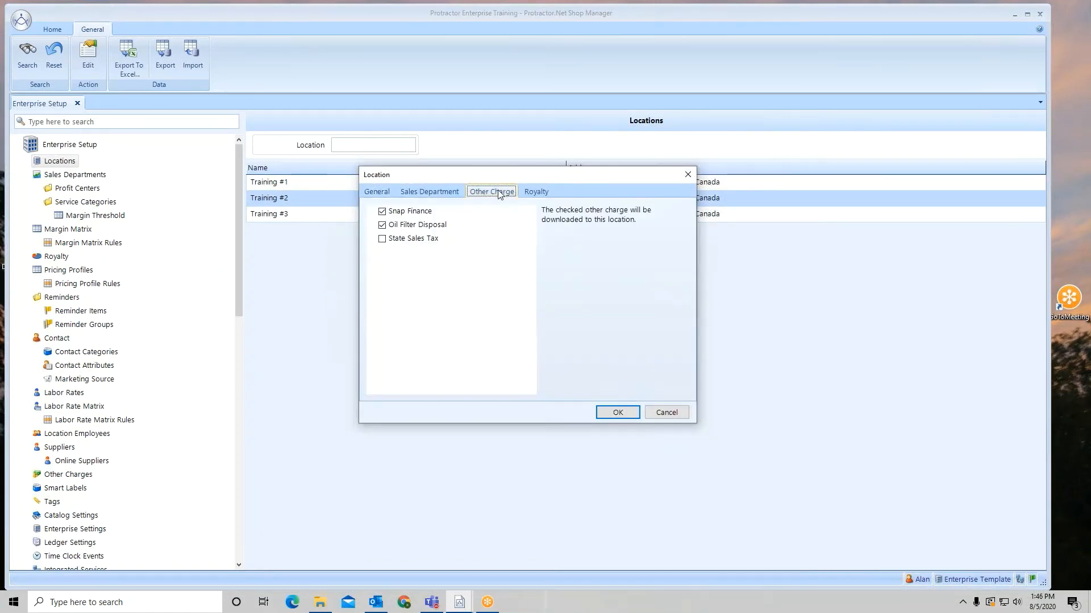
click(382, 239)
click(619, 413)
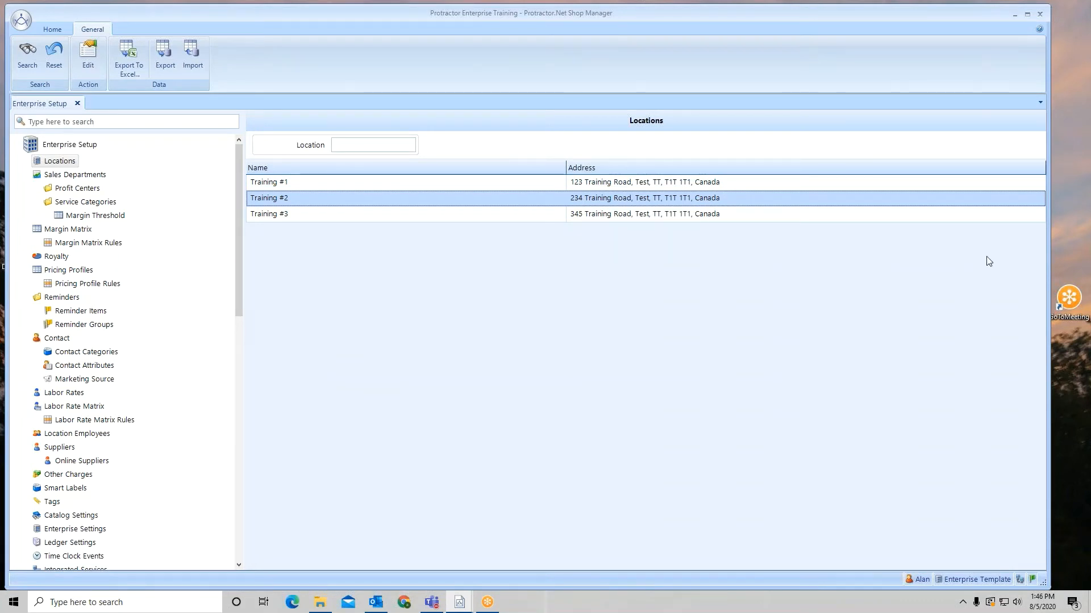
Switch to the Training #2 shop and review the details of its State Sales Tax record
click(1078, 226)
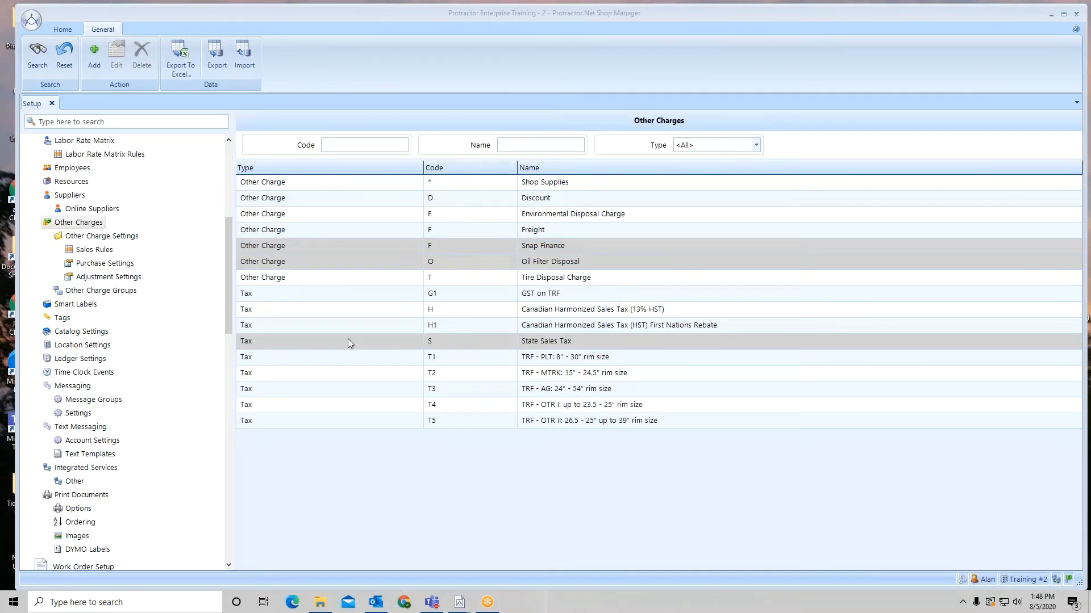
right_click(435, 344)
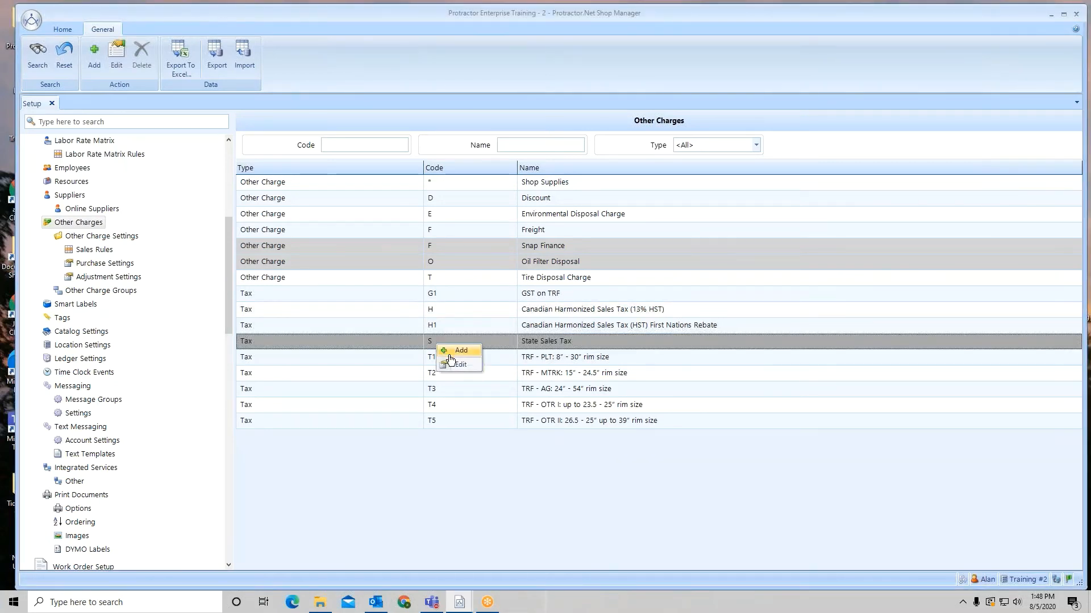
click(460, 367)
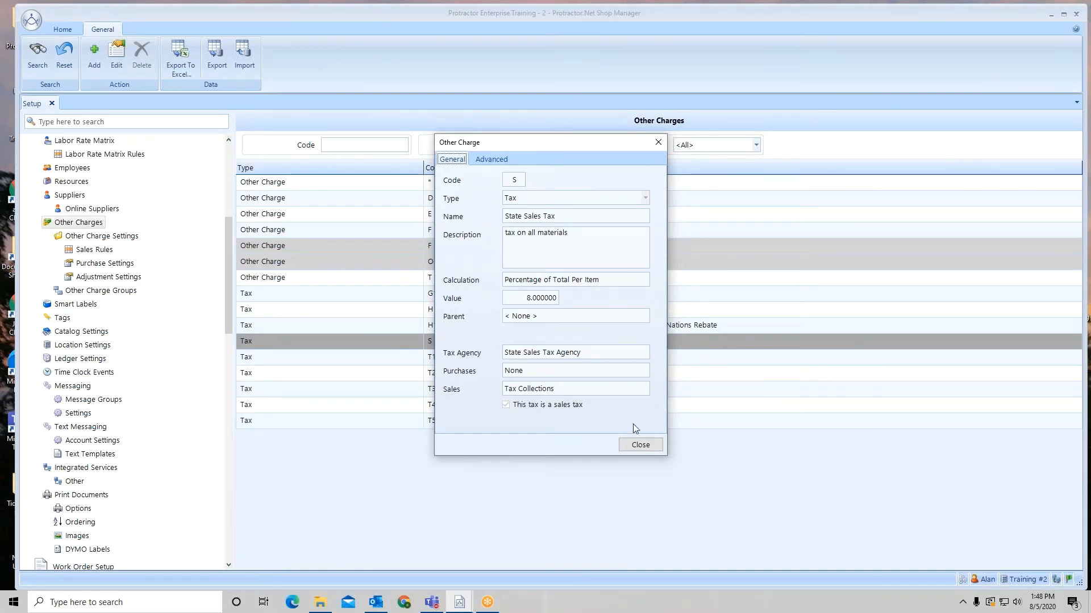
click(640, 445)
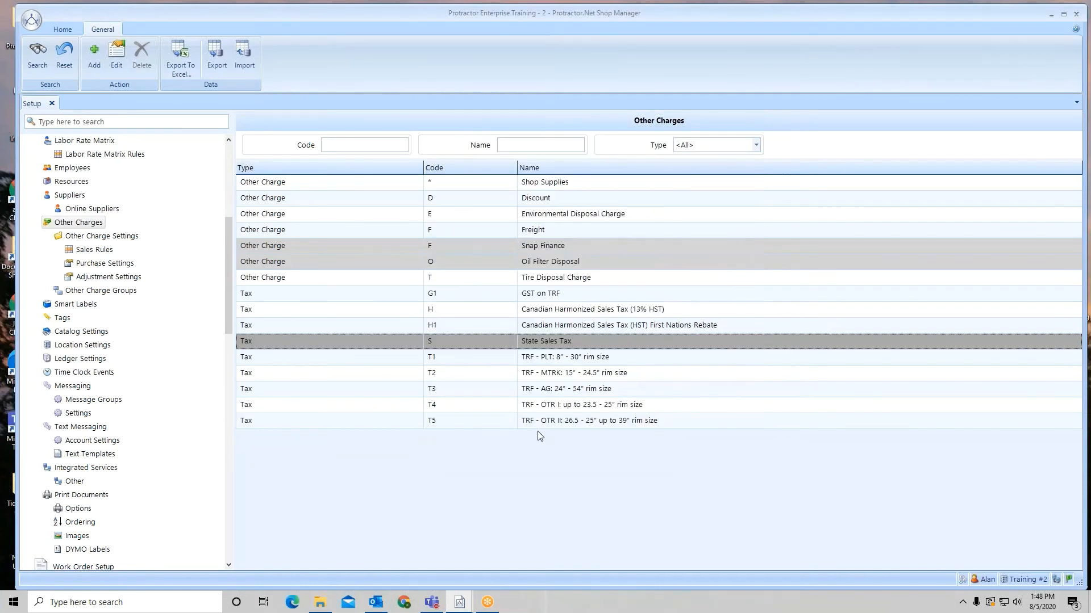
Add a sales rule for State Sales Tax that applies it to Material, and save the rules
click(109, 252)
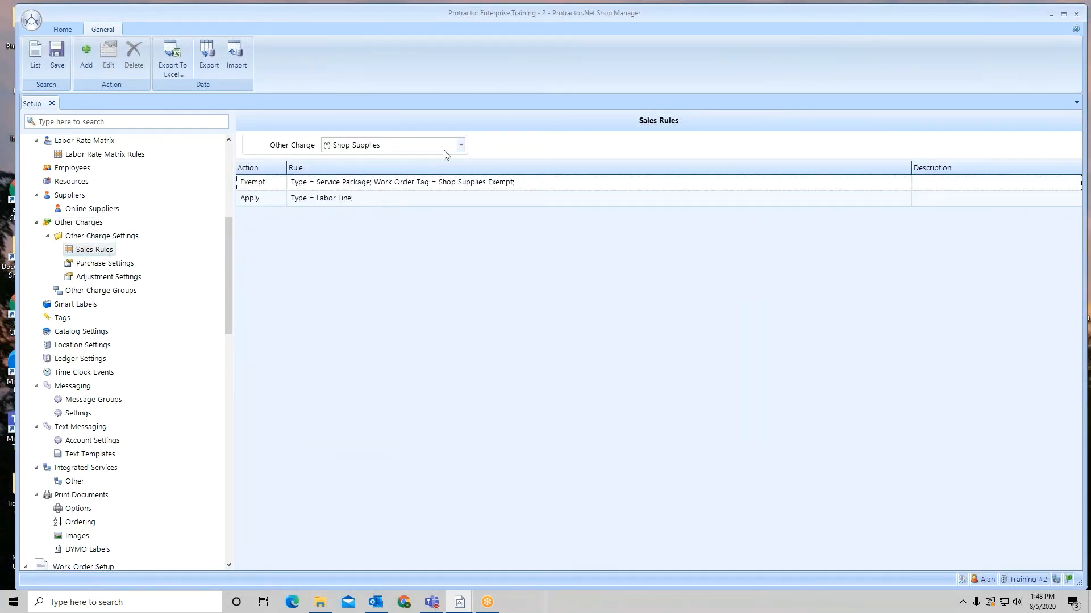
click(461, 145)
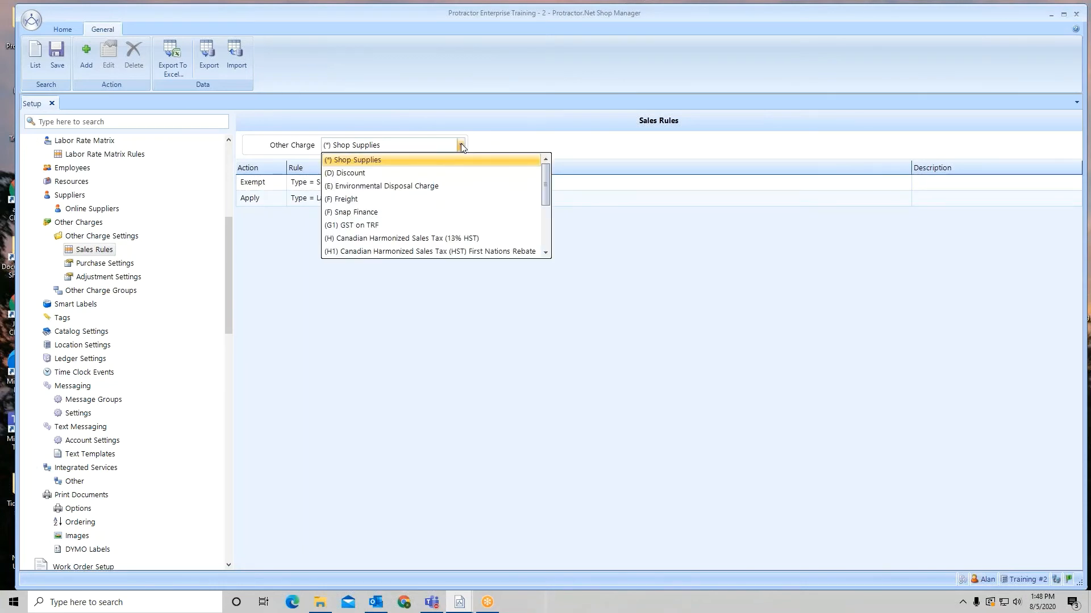
drag(546, 182, 545, 200)
click(407, 238)
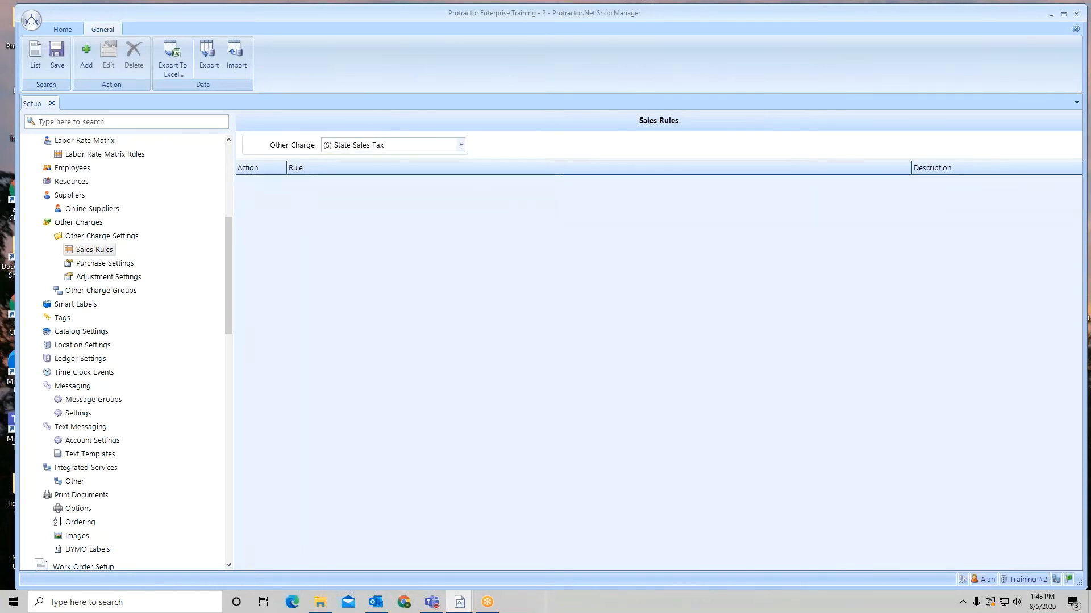
click(84, 60)
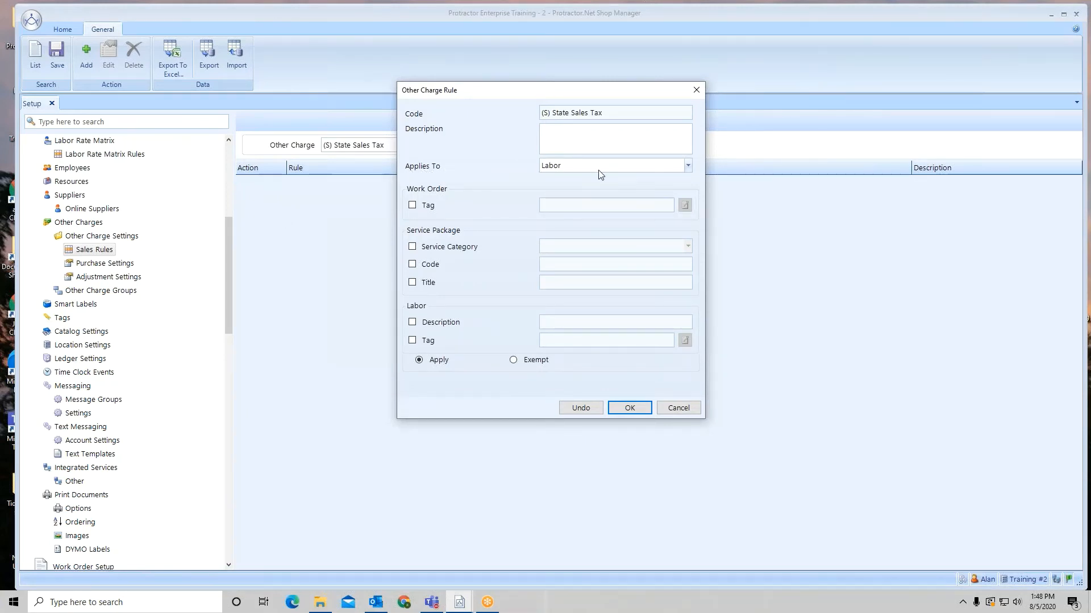
click(688, 166)
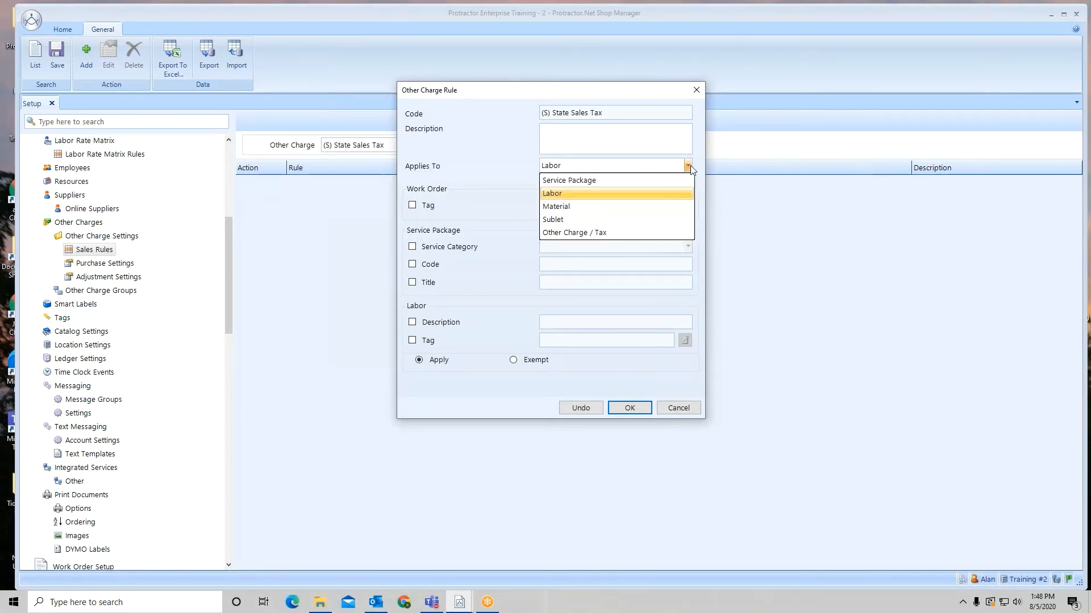
click(586, 206)
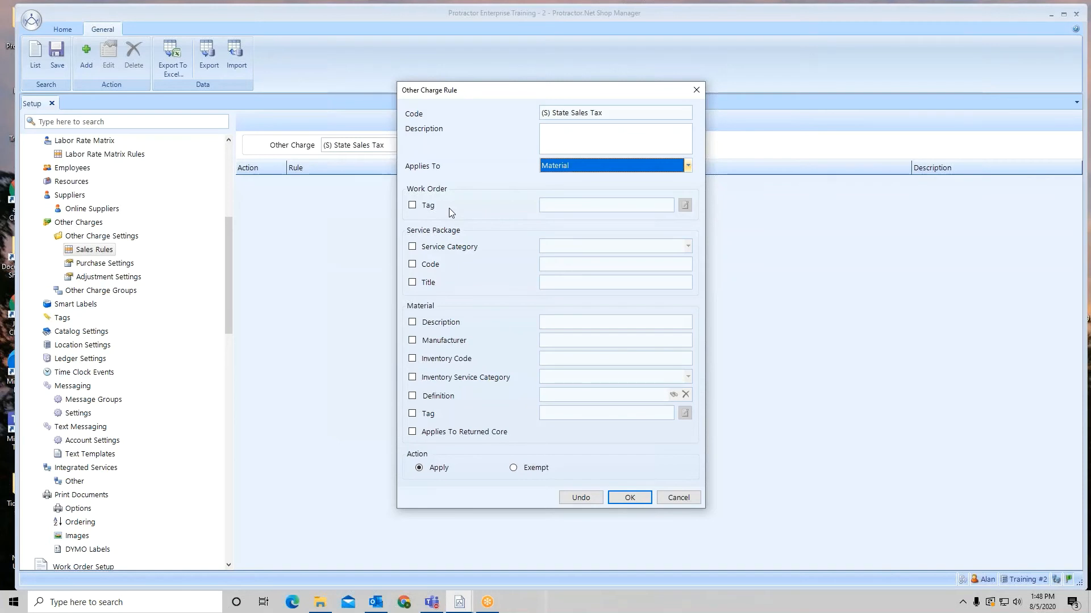
click(627, 498)
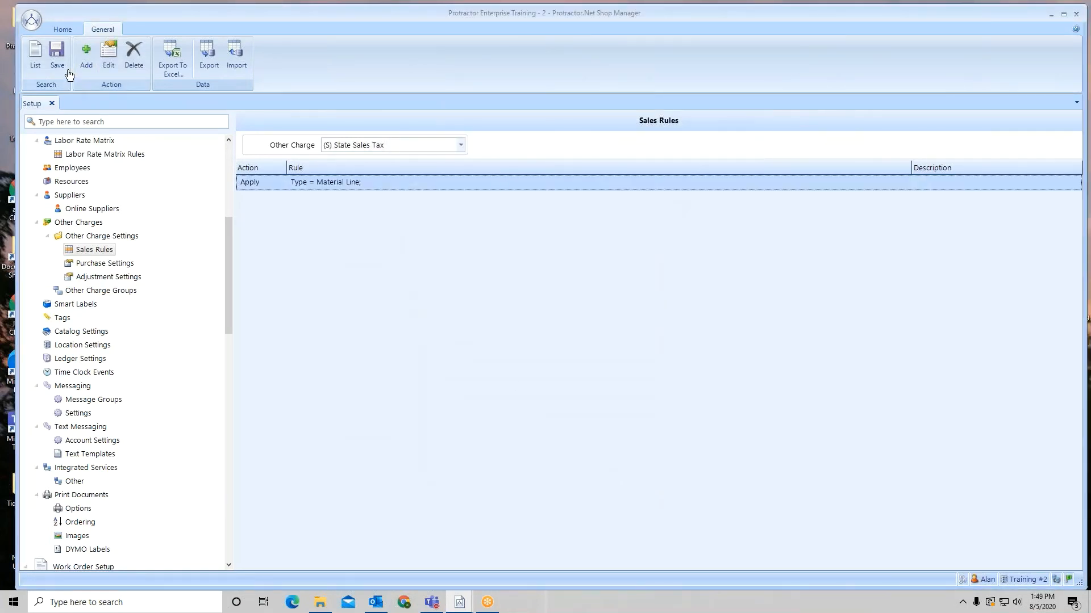
click(56, 56)
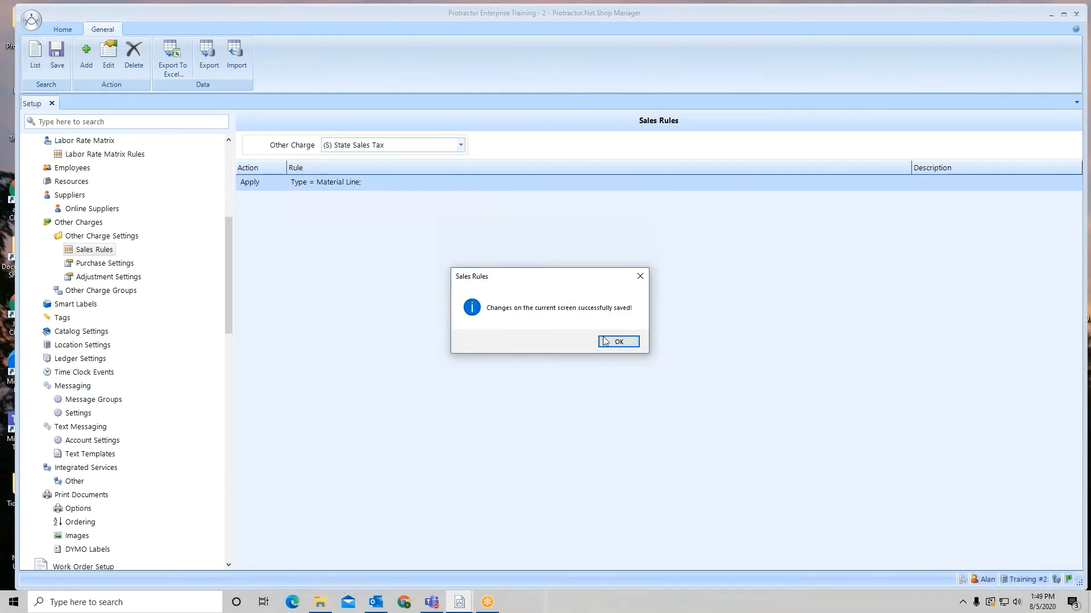
click(622, 343)
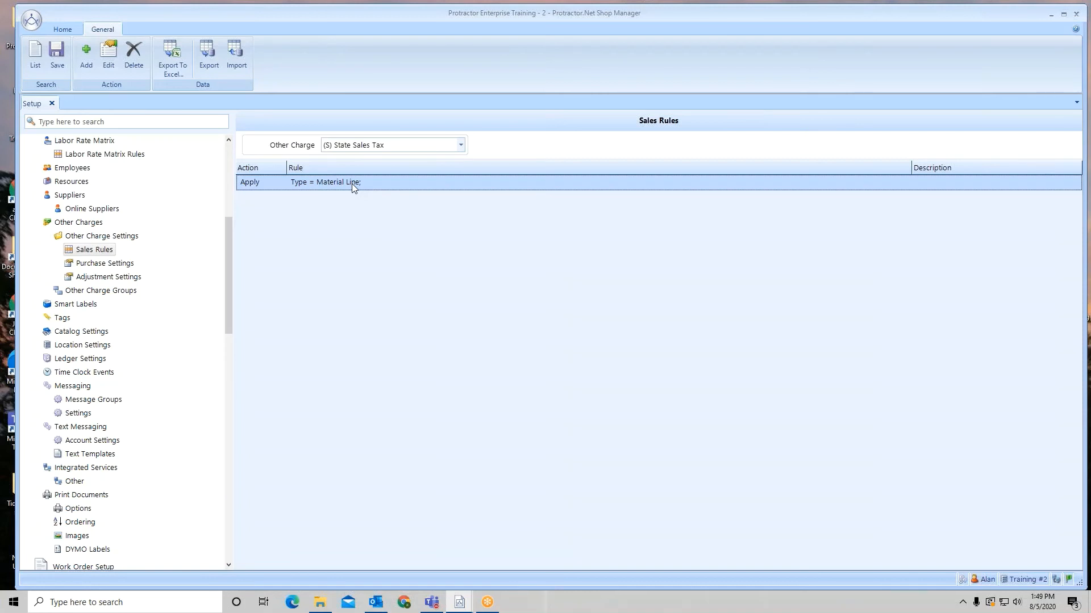
Start a new sales rule for State Sales Tax that applies to Material
click(86, 74)
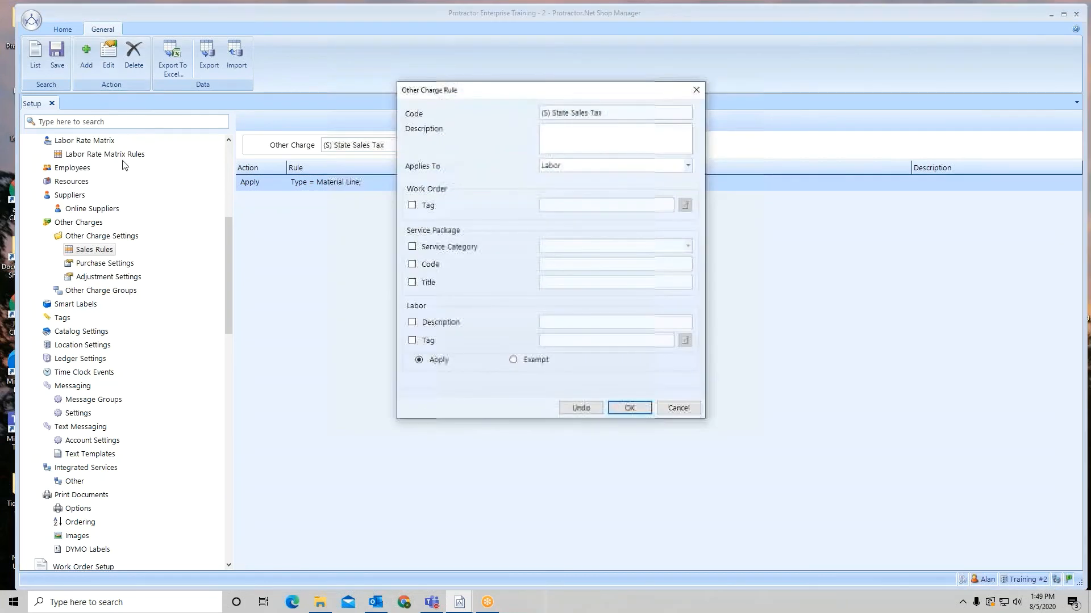
click(573, 165)
click(563, 205)
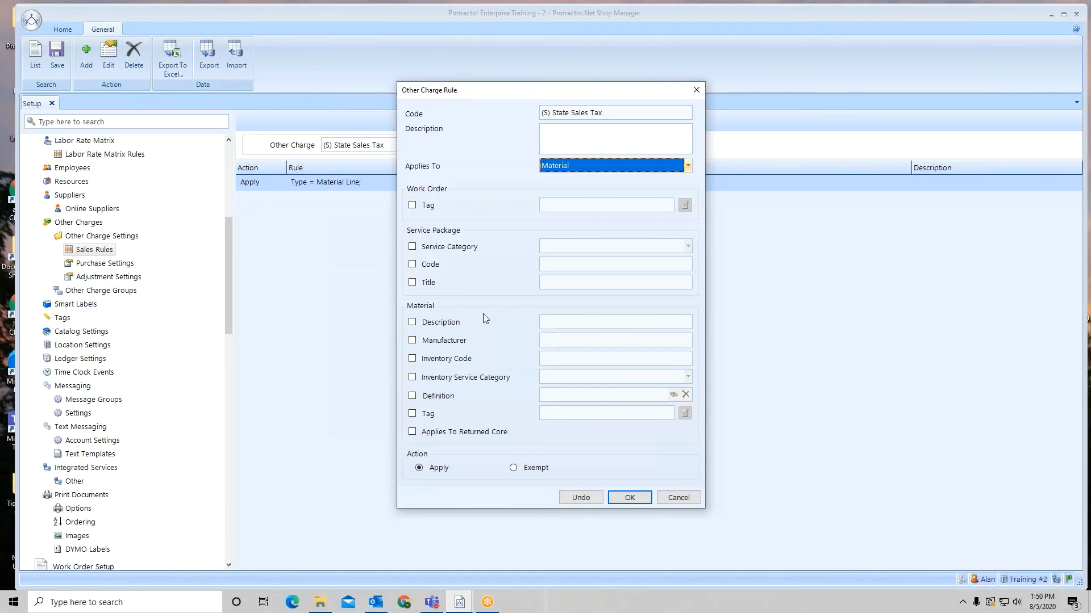
click(413, 396)
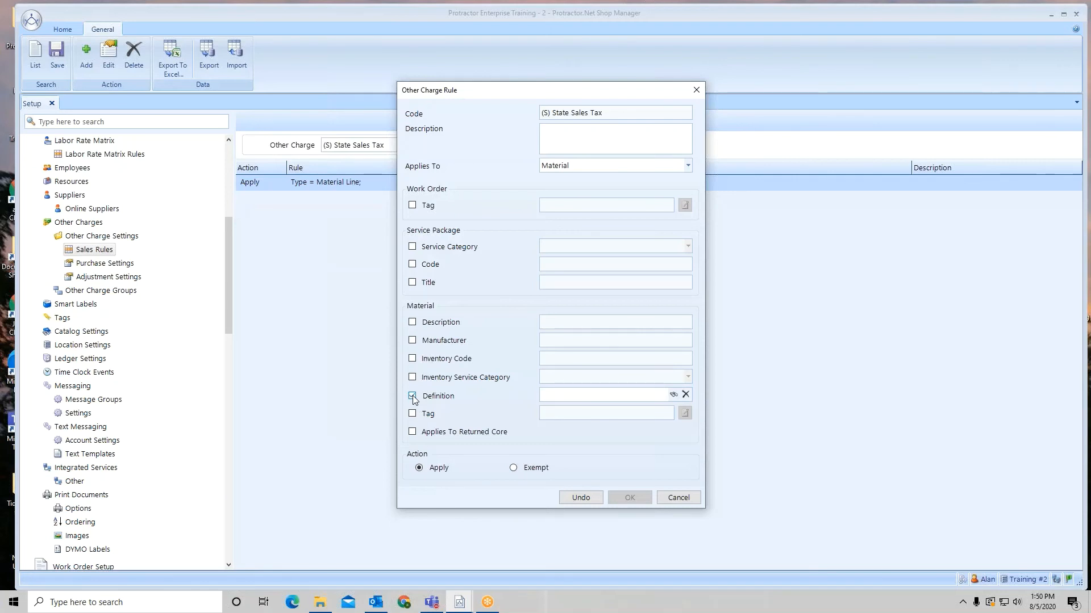
click(413, 396)
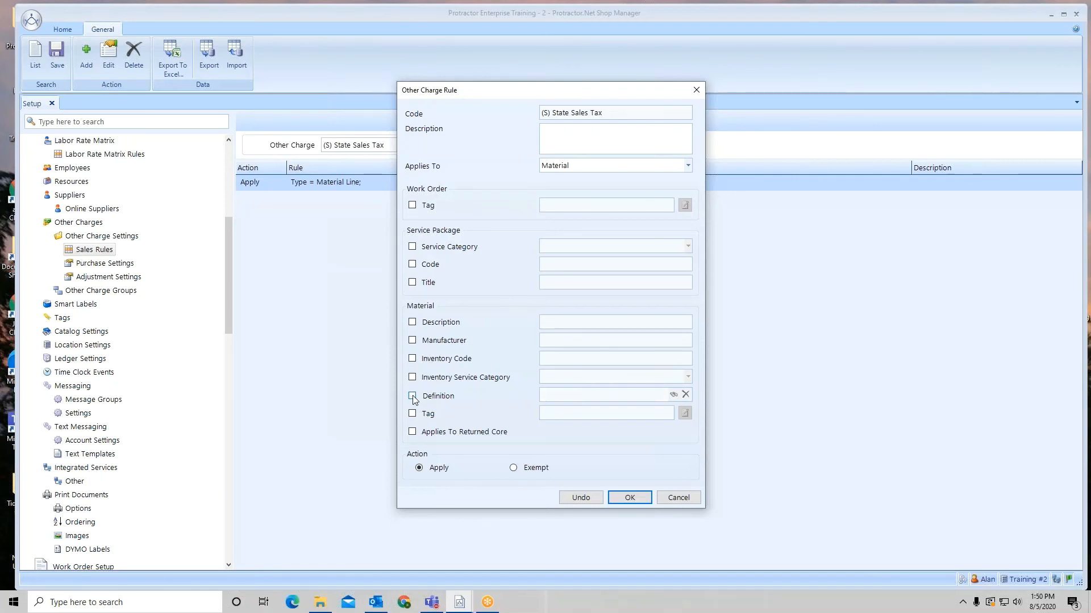
click(412, 322)
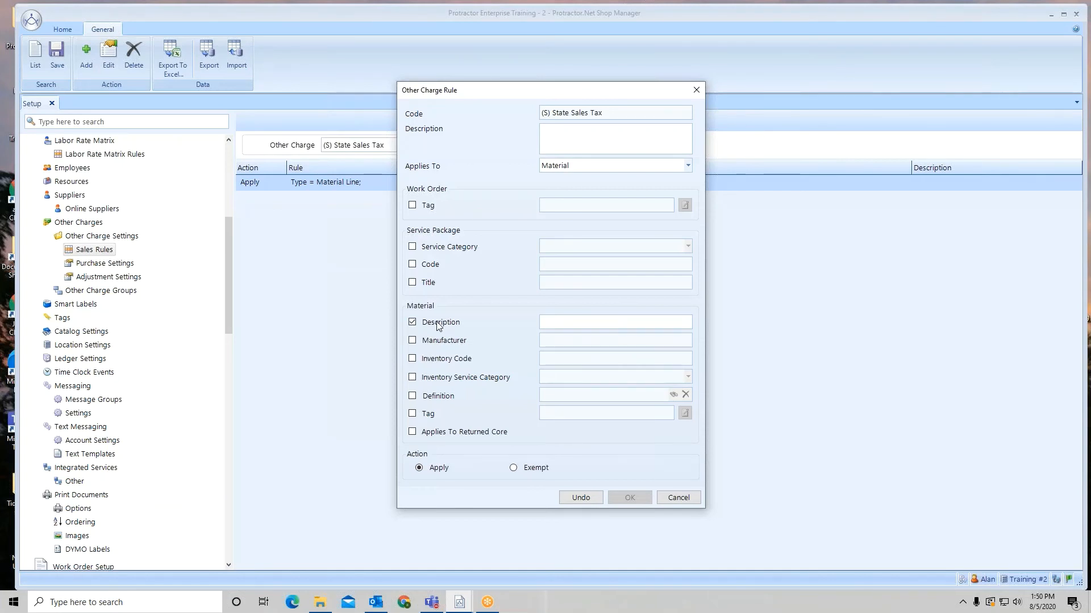
click(413, 322)
Limit the new rule to the Engine Oil Filter part definition, set its action to Exempt, and accept the rule
click(413, 396)
click(673, 395)
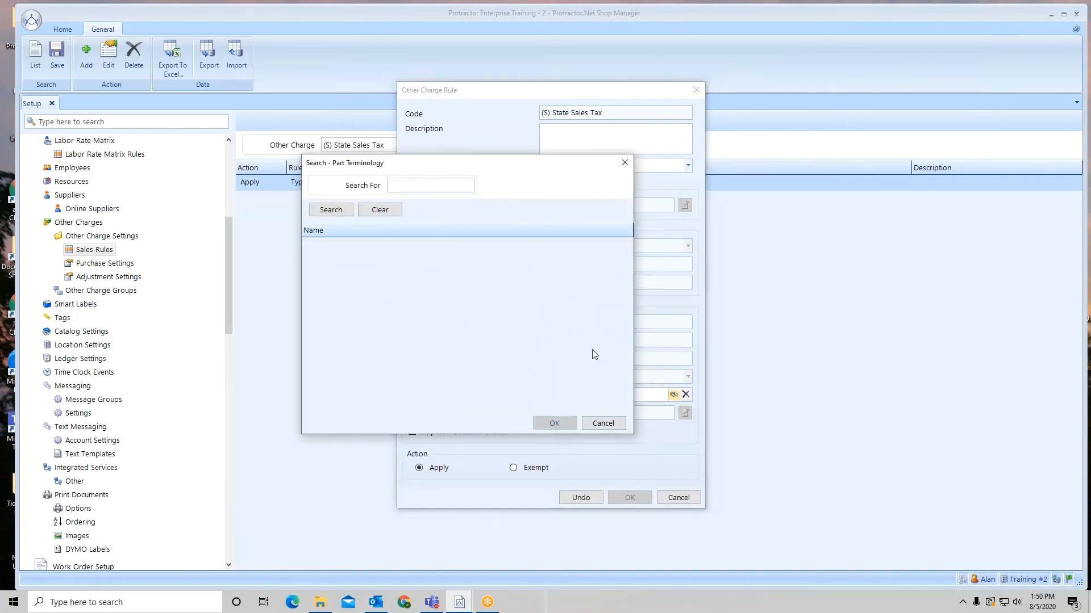
text(oil filter)
key(Return)
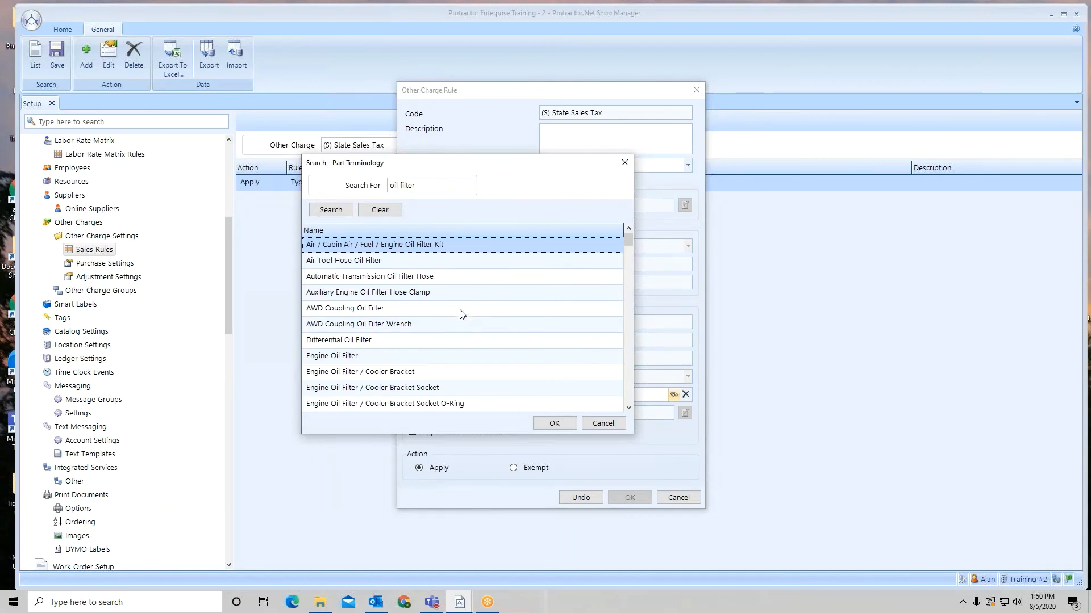
click(338, 361)
click(556, 424)
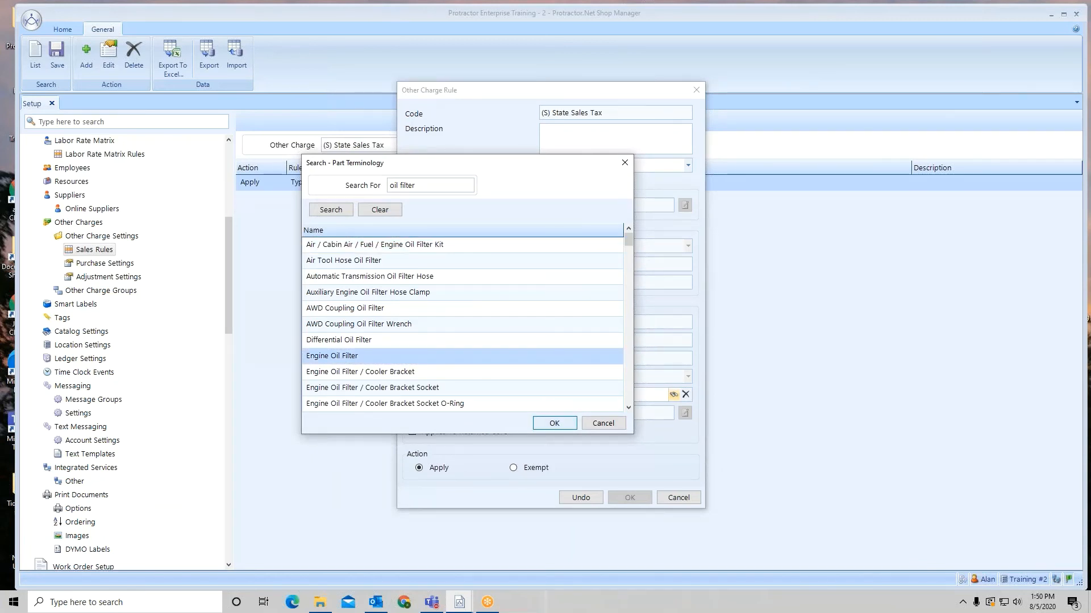
click(513, 469)
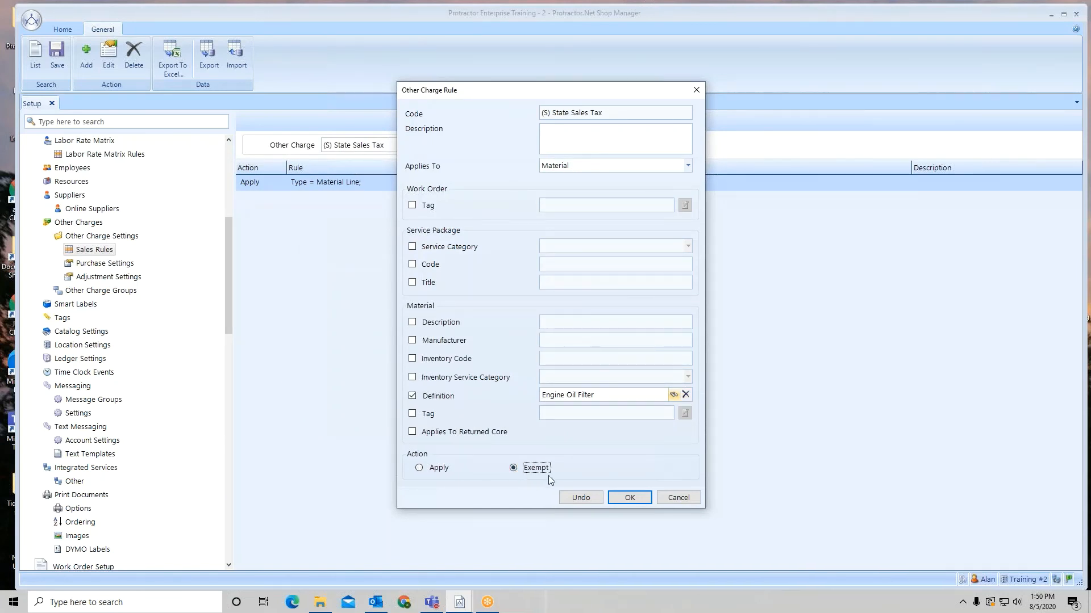
click(633, 500)
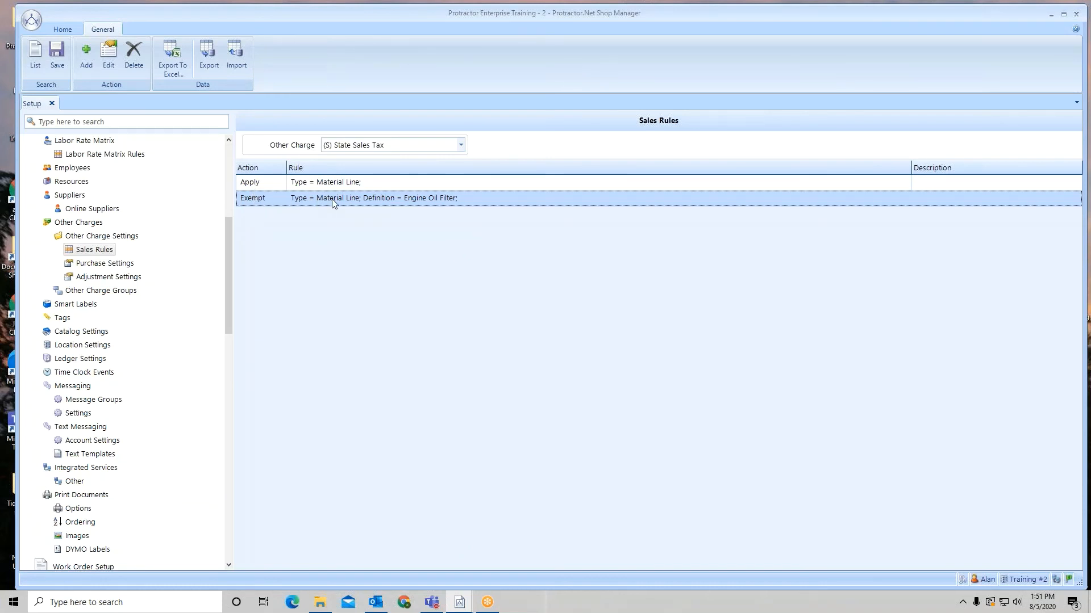
Move the Engine Oil Filter exemption above the general Material rule and save the sales rules
drag(332, 203, 332, 182)
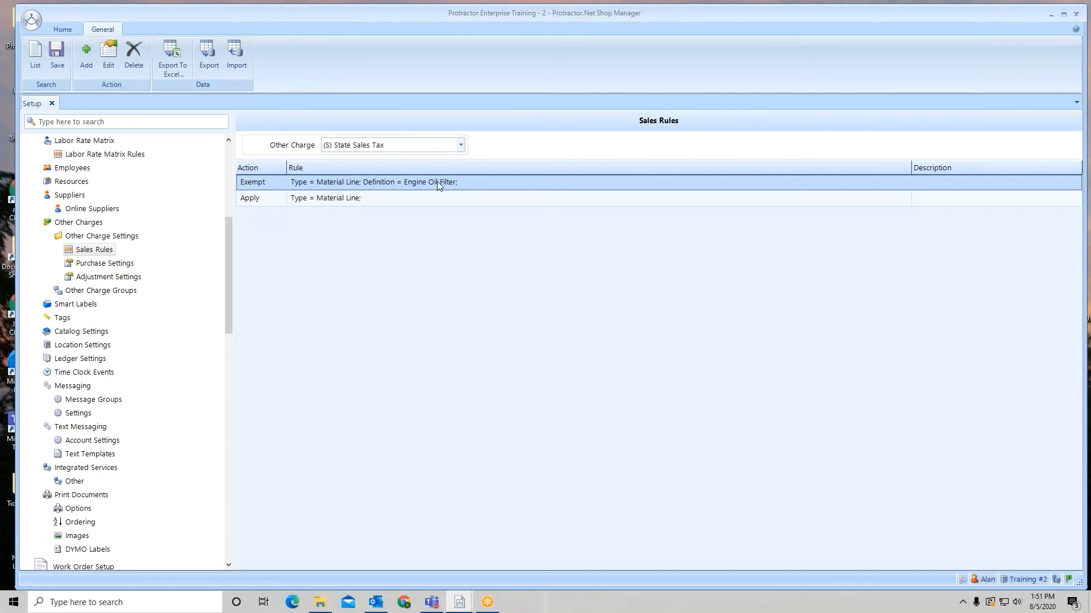
click(359, 200)
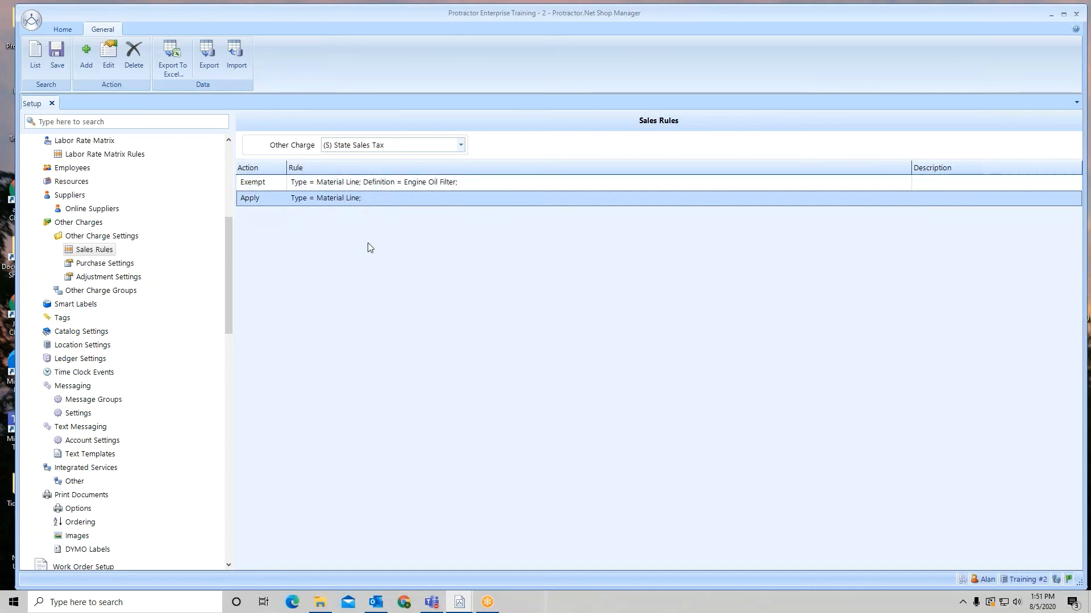
click(55, 52)
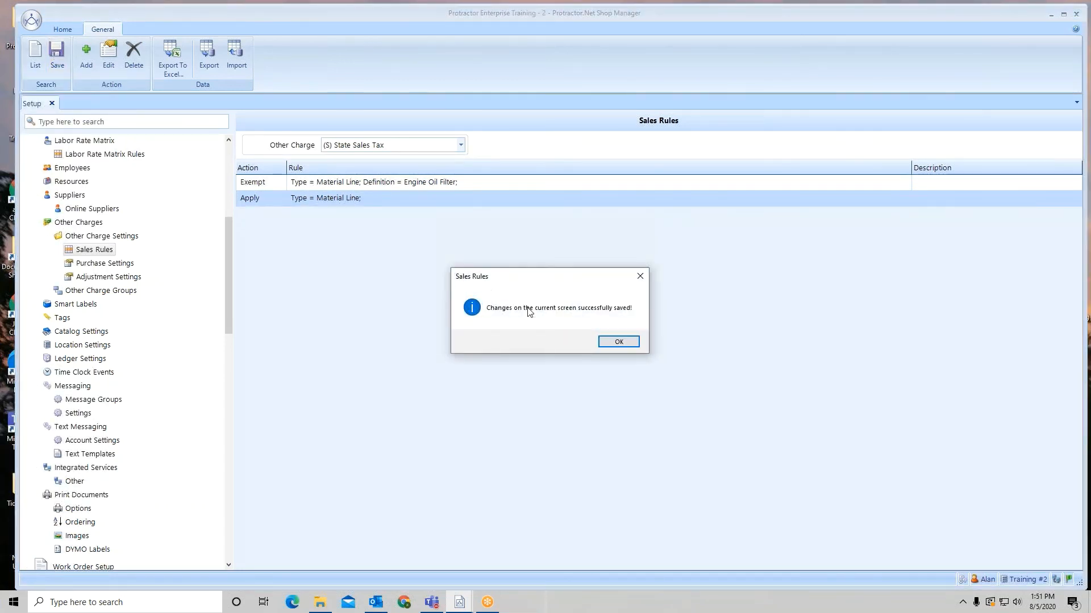
click(617, 341)
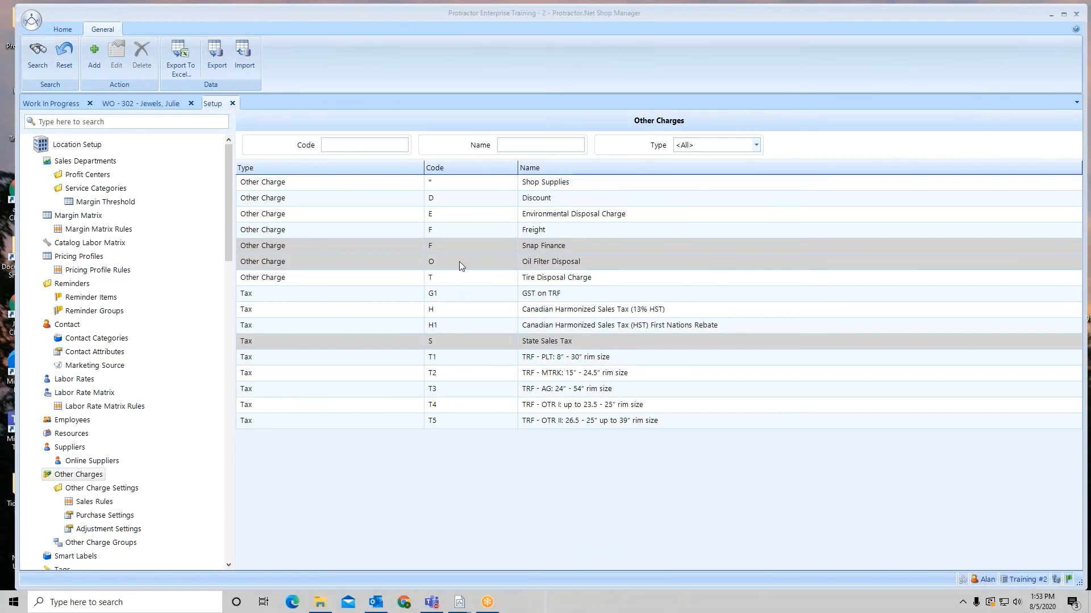
Return to the open work order and check the part definition on its Oil Filter material line
click(168, 105)
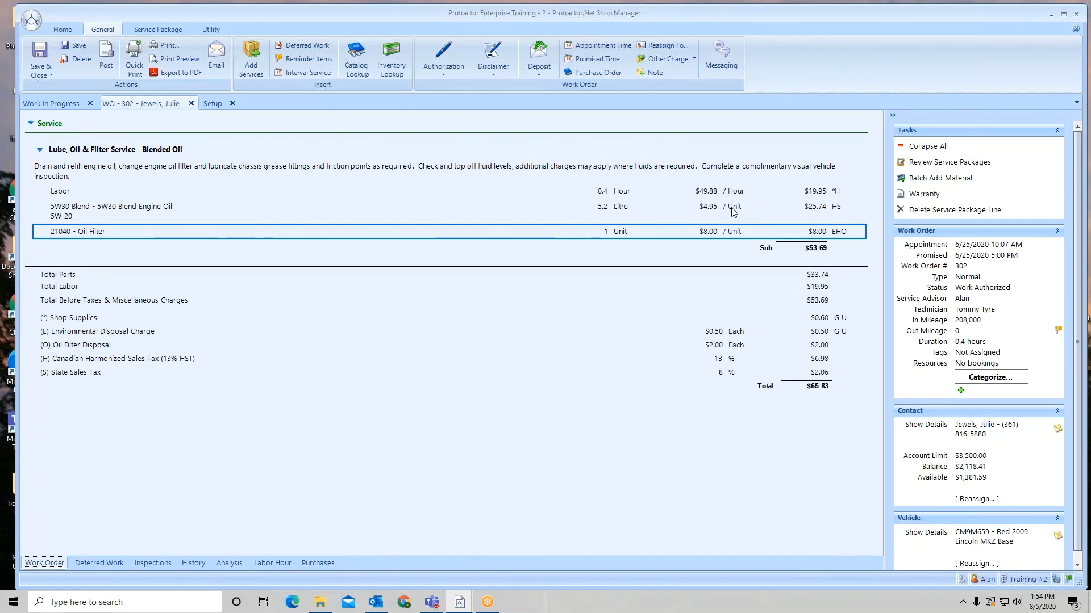
double_click(100, 234)
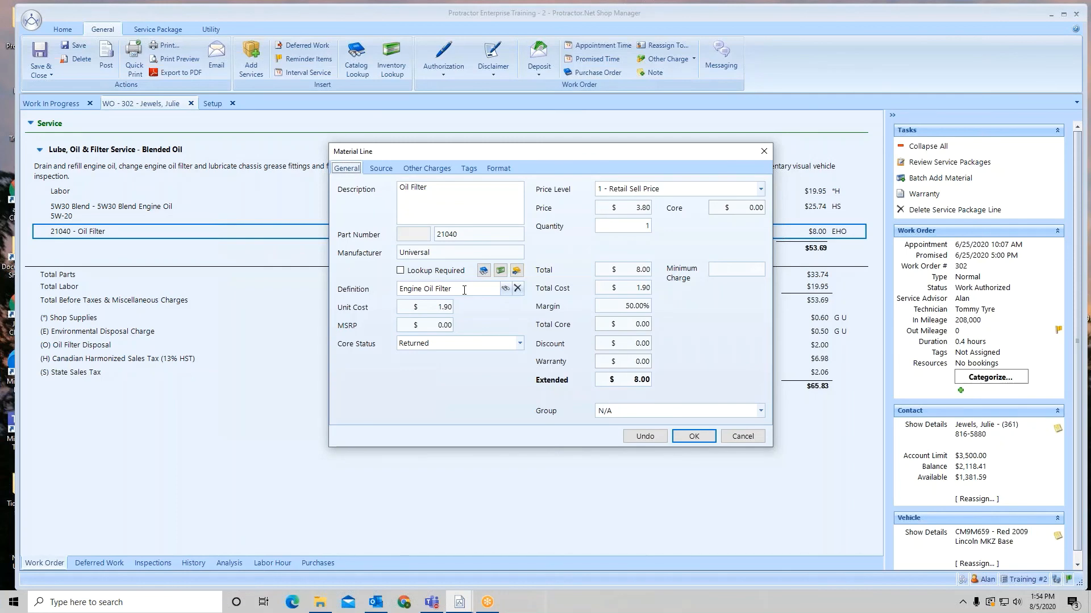
click(694, 437)
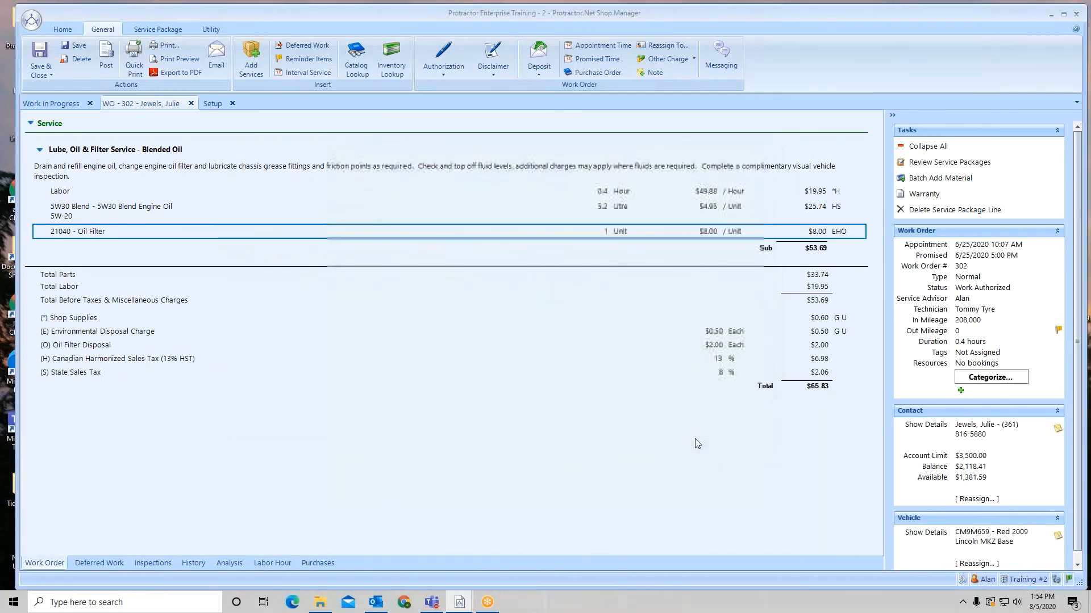